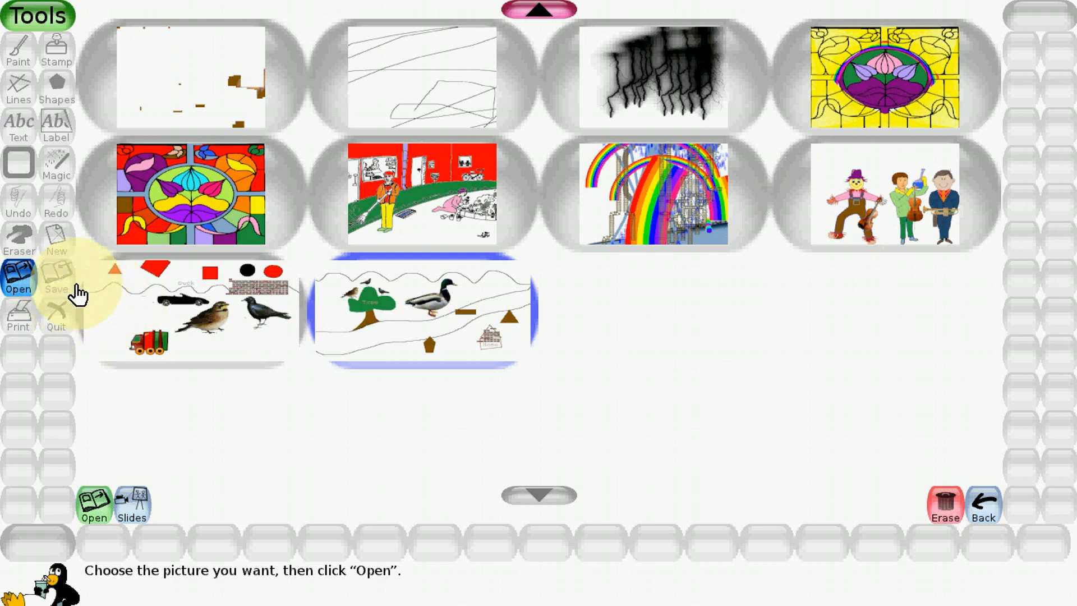
- Open the saved yellow stained-glass picture and paint a black spot beside the upper-right edge of the oval with the largest round brush
left_click(880, 104)
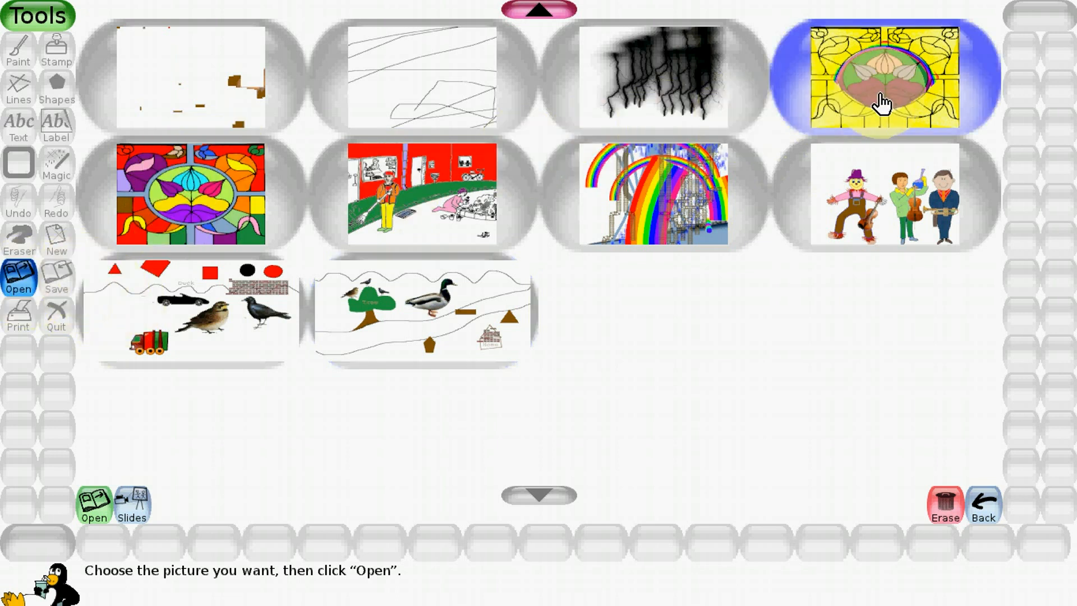
left_click(106, 517)
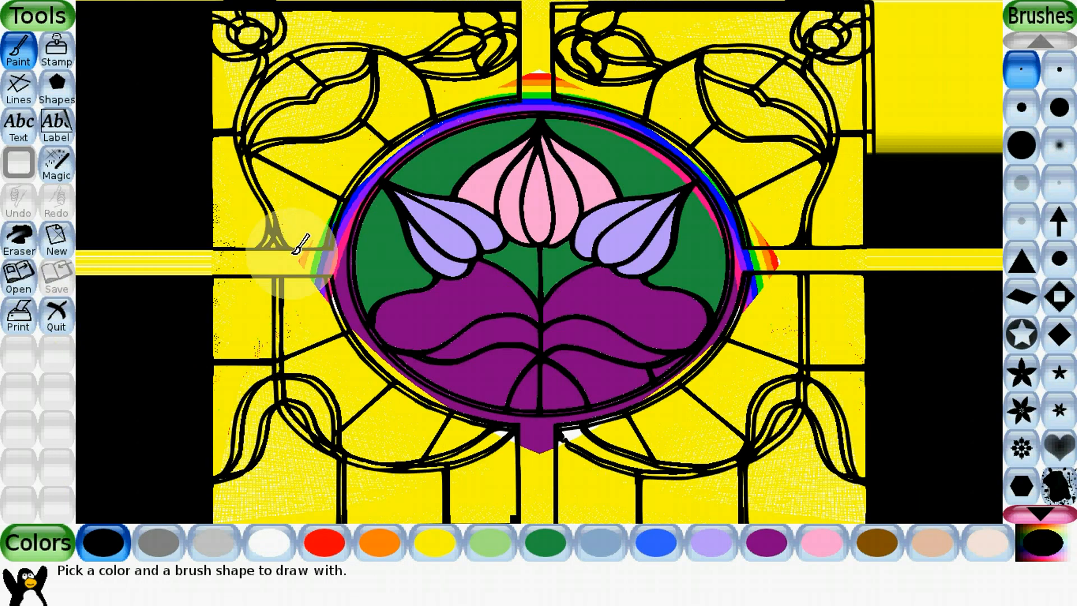
left_click(1020, 145)
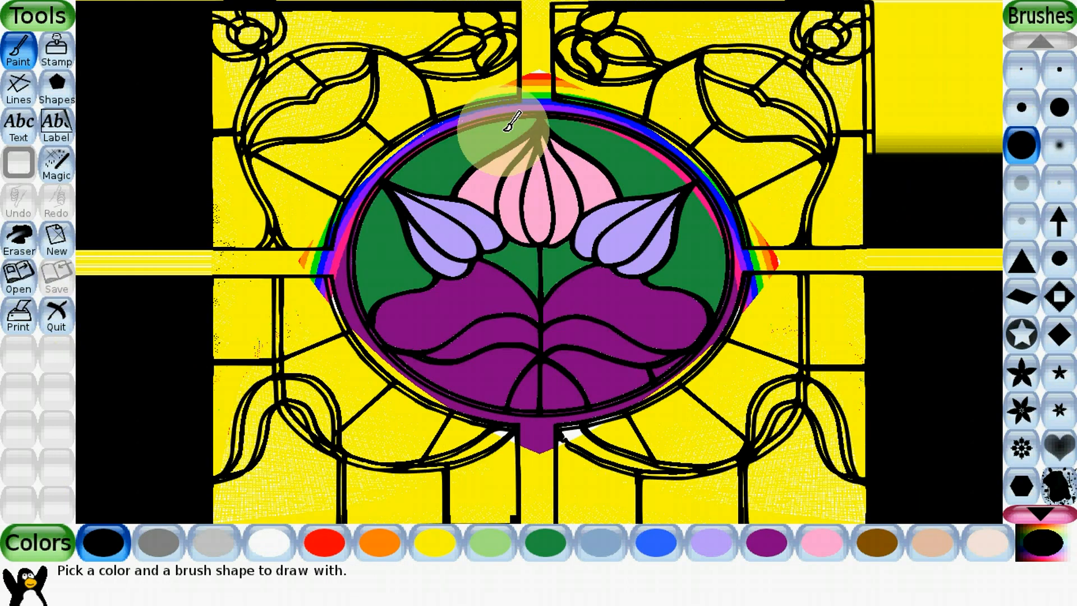
left_click(678, 109)
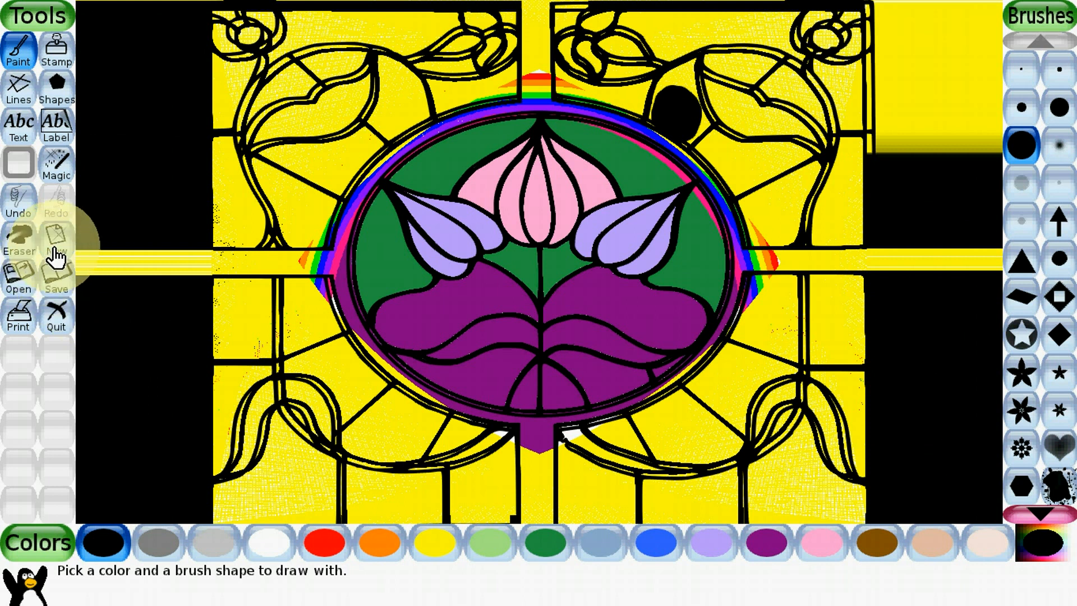
- Look through the background colours and starter pictures available for a new drawing, down to the last photos and back to the plain colours
left_click(54, 255)
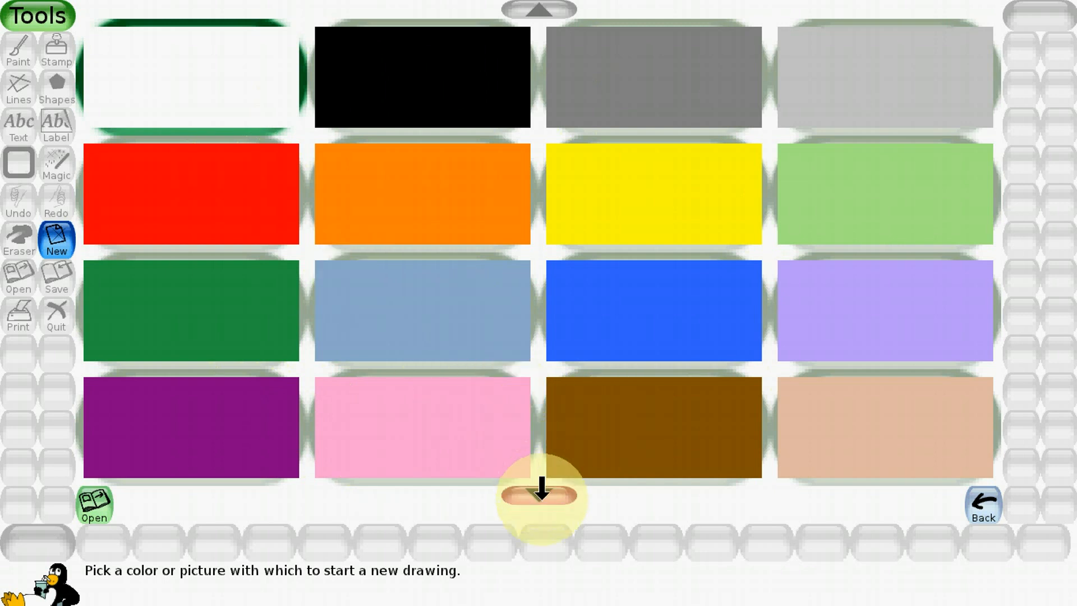
left_click(542, 488)
left_click(541, 488)
left_click(541, 487)
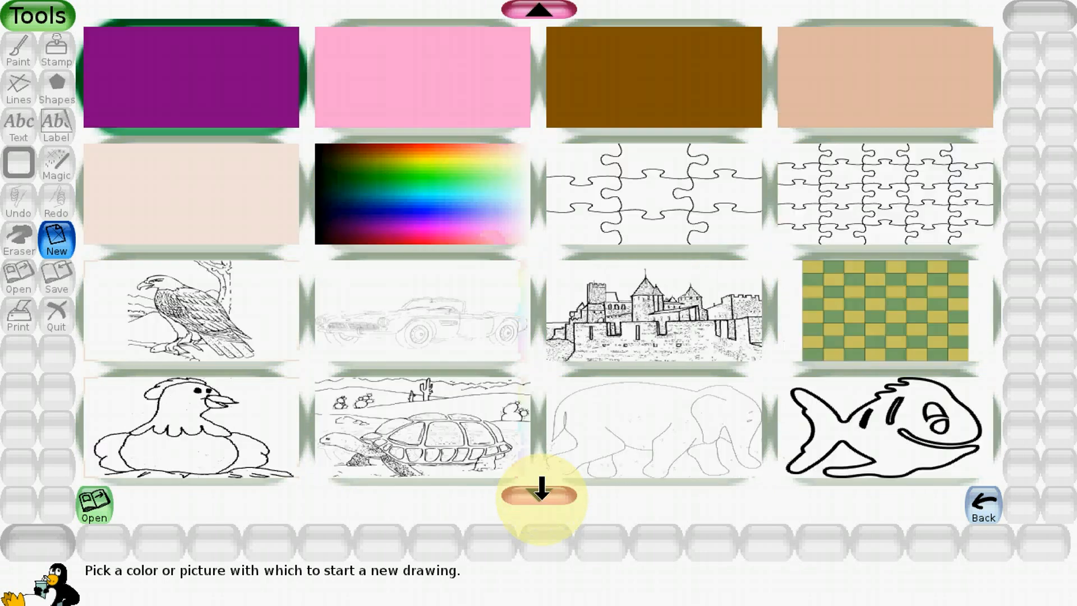
left_click(541, 488)
left_click(541, 488)
left_click(541, 488)
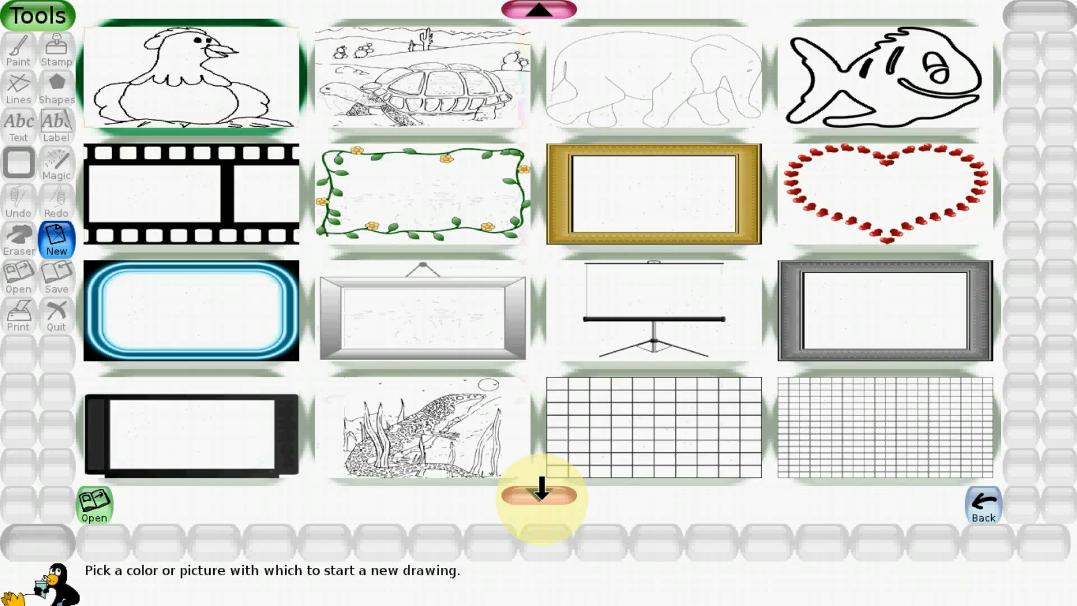
left_click(541, 488)
left_click(541, 487)
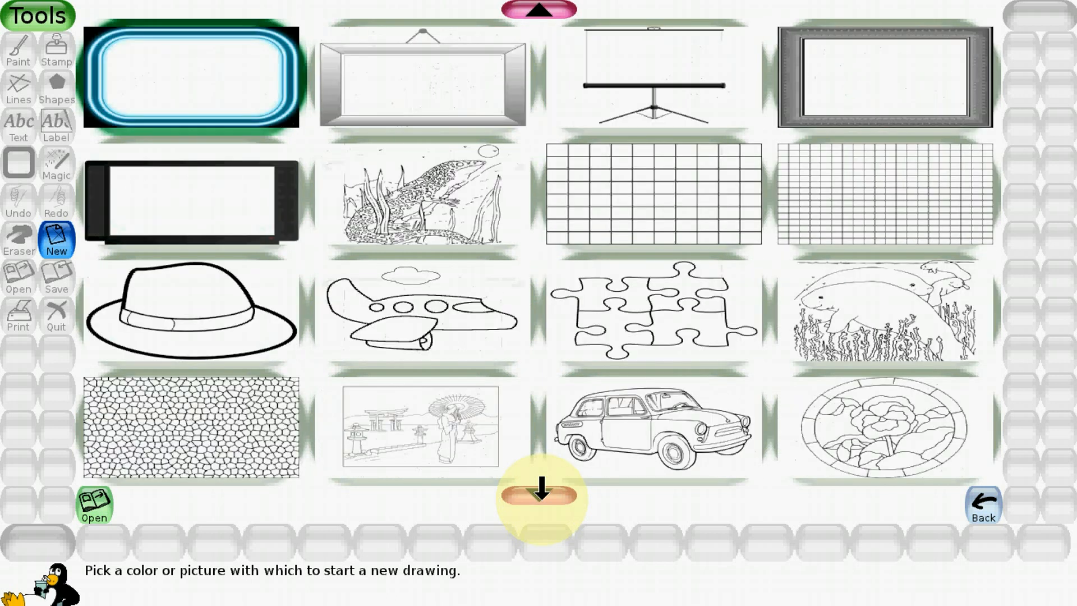
left_click(541, 488)
left_click(541, 488)
left_click(541, 488)
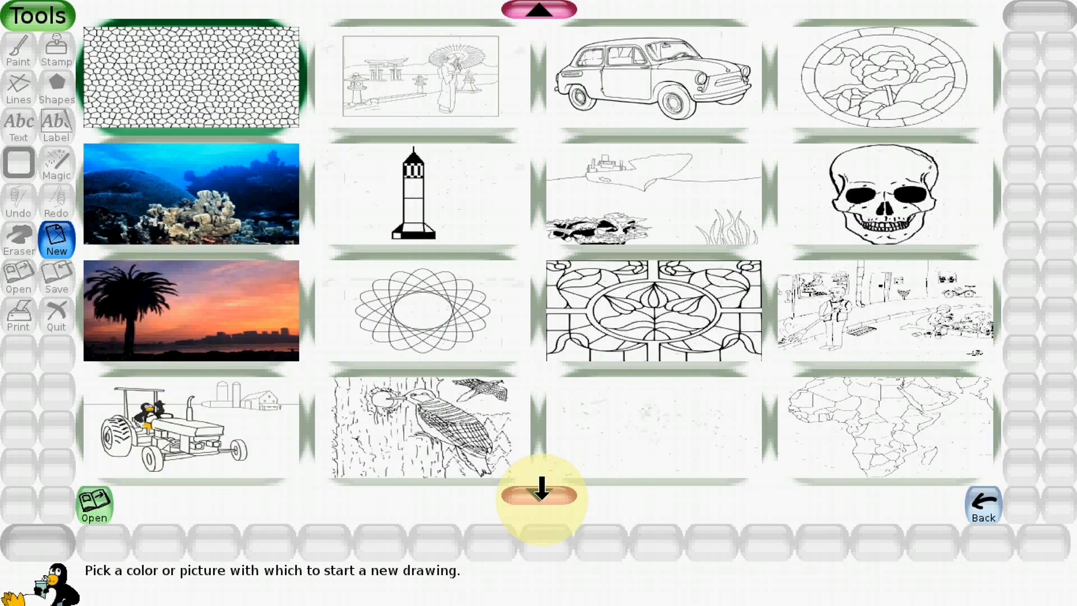
left_click(541, 488)
left_click(541, 488)
left_click(541, 488)
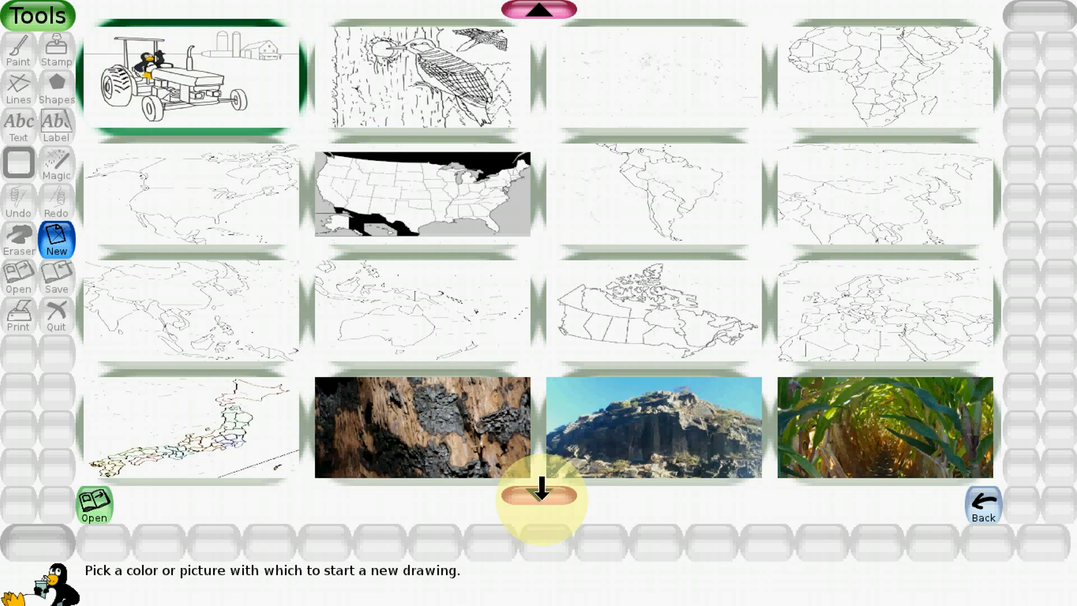
left_click(541, 488)
left_click(541, 487)
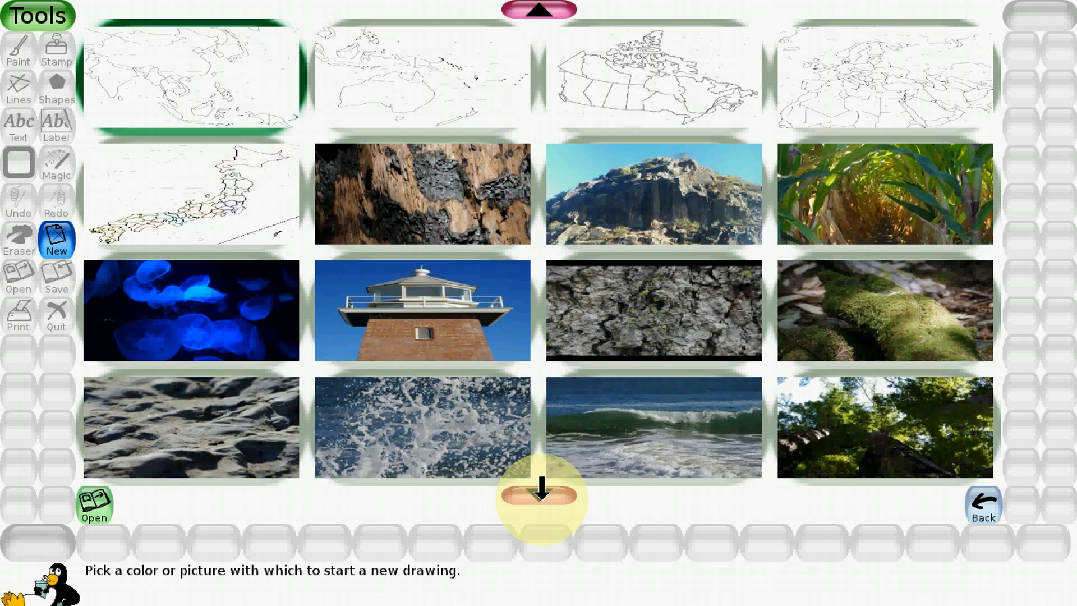
left_click(541, 488)
left_click(542, 487)
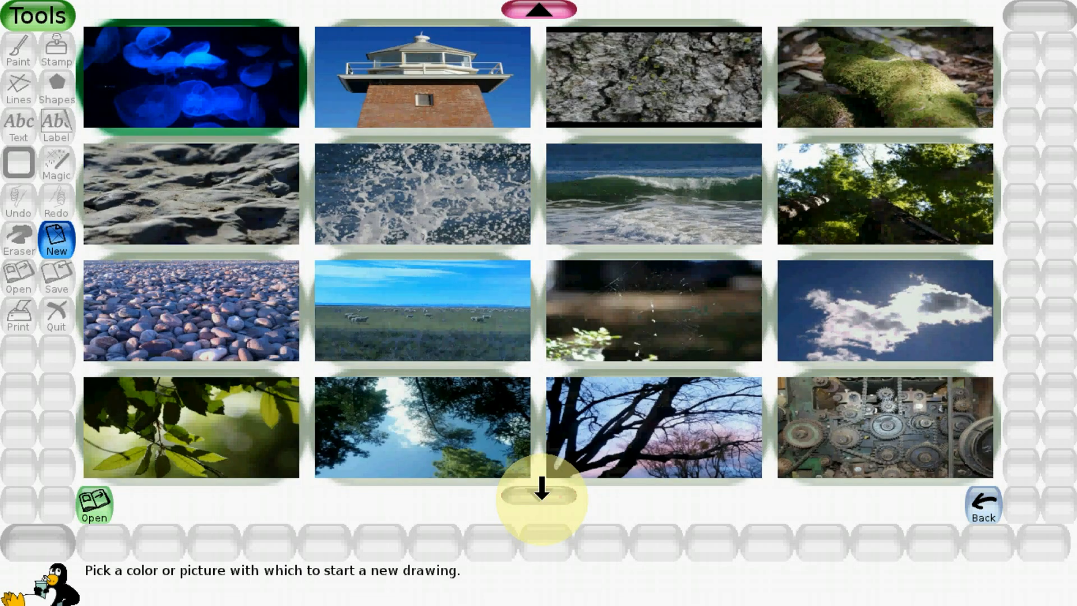
left_click(538, 10)
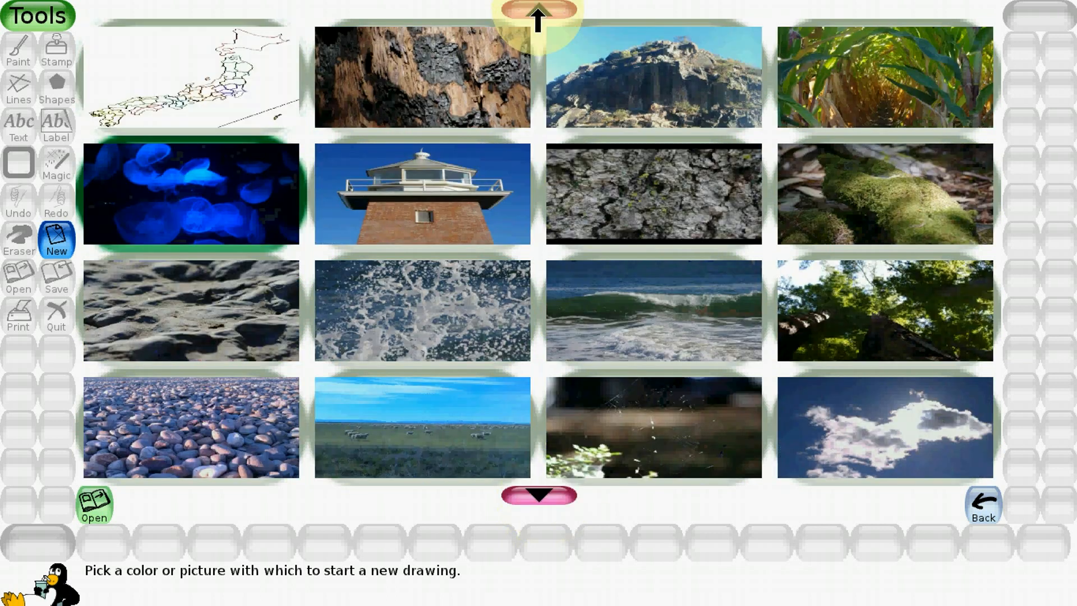
left_click(539, 10)
left_click(538, 10)
left_click(538, 10)
left_click(538, 10)
left_click(539, 10)
left_click(539, 10)
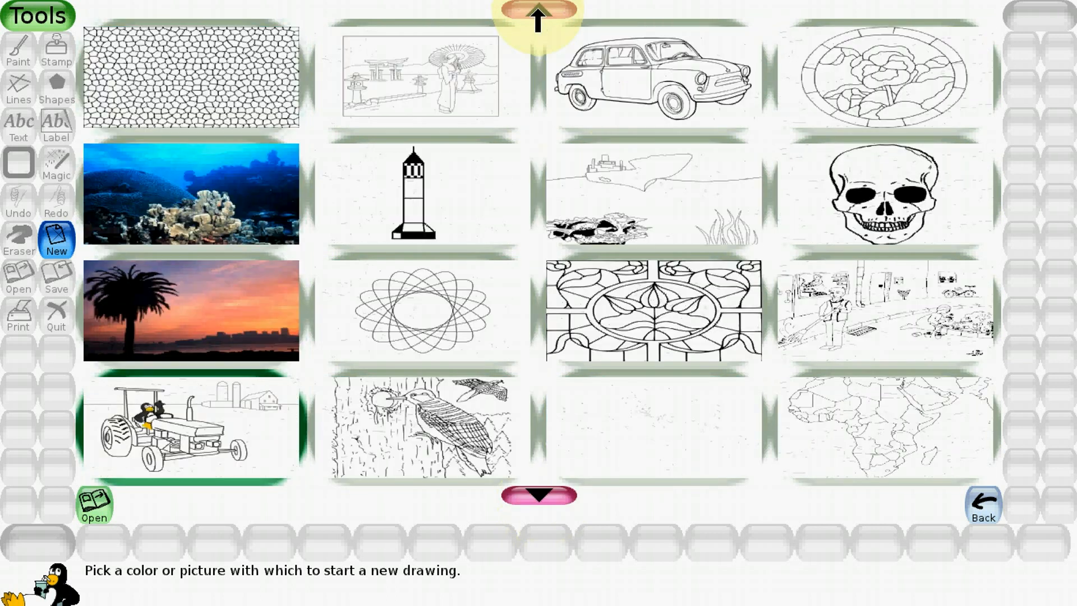
left_click(538, 11)
left_click(538, 10)
left_click(537, 12)
left_click(537, 11)
left_click(537, 11)
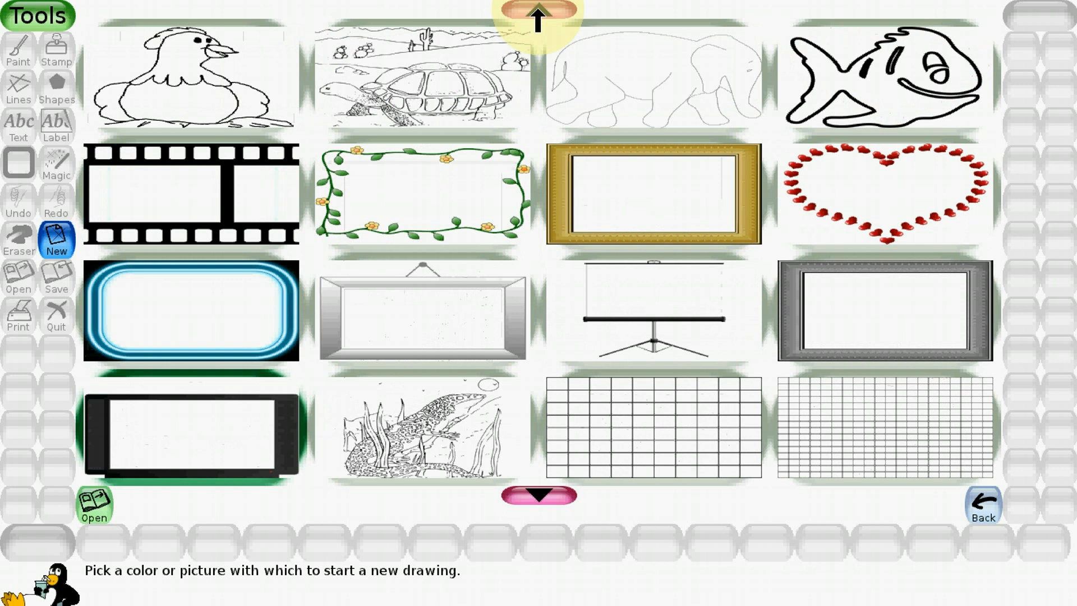
left_click(537, 12)
left_click(537, 11)
left_click(537, 12)
left_click(538, 11)
left_click(537, 11)
left_click(537, 12)
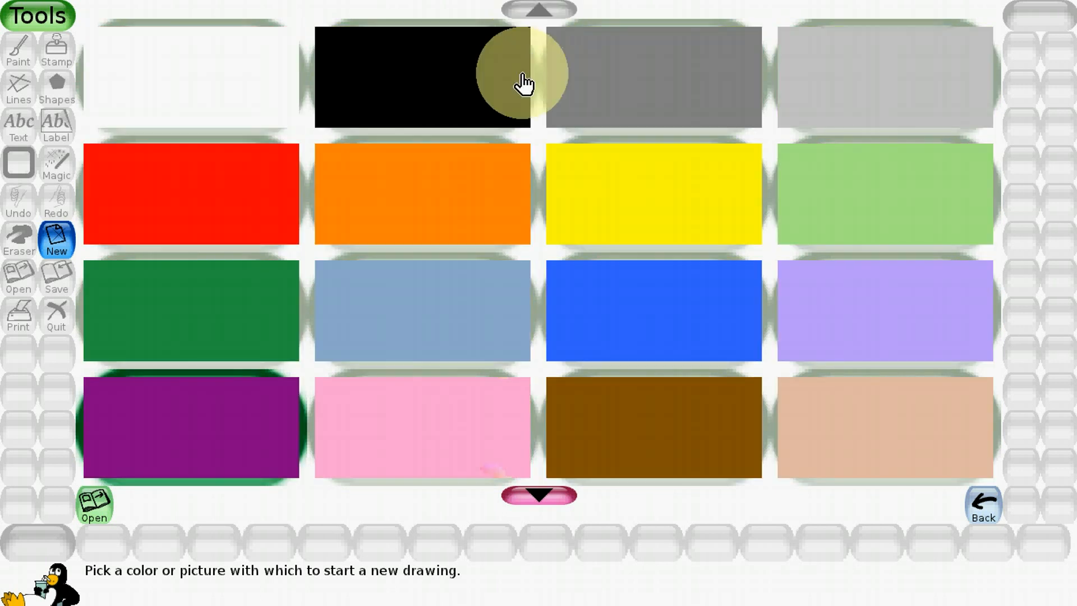
- Start a new drawing on a white background, choosing to save the current picture first
left_click(195, 100)
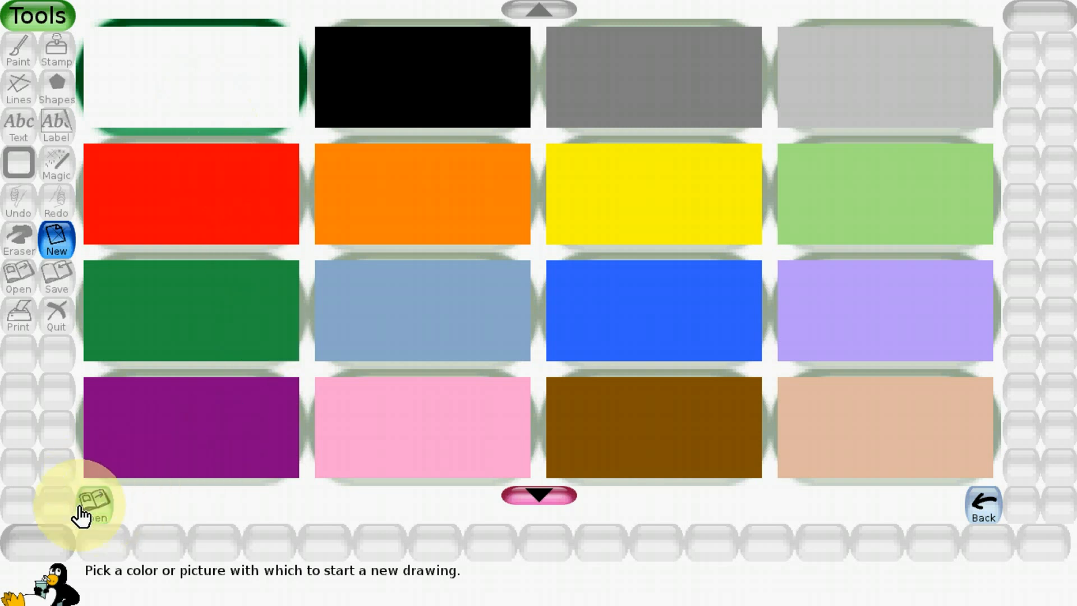
left_click(99, 519)
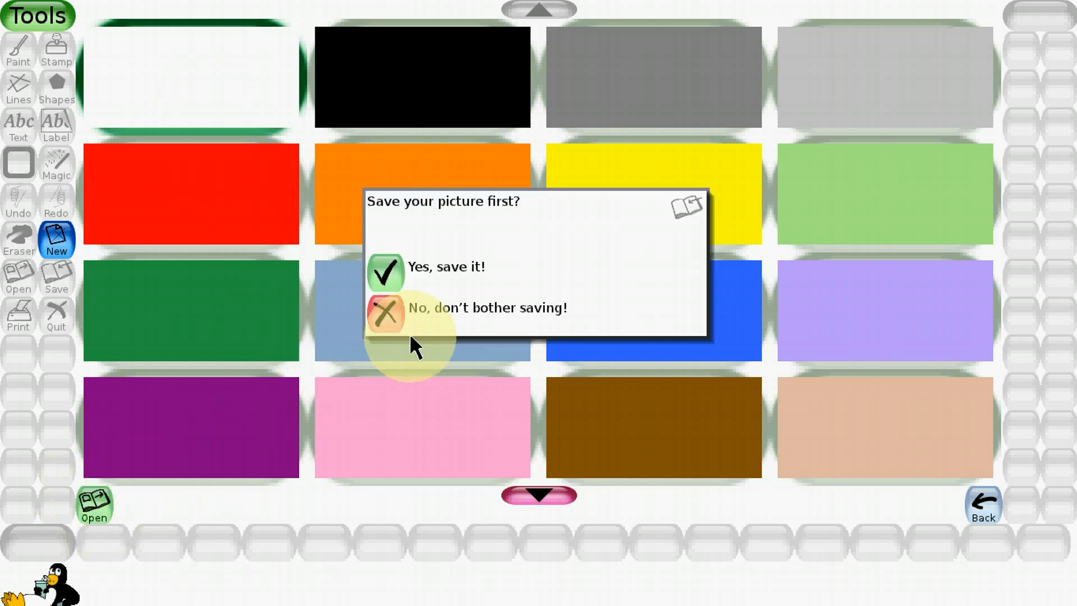
left_click(387, 277)
left_click(390, 279)
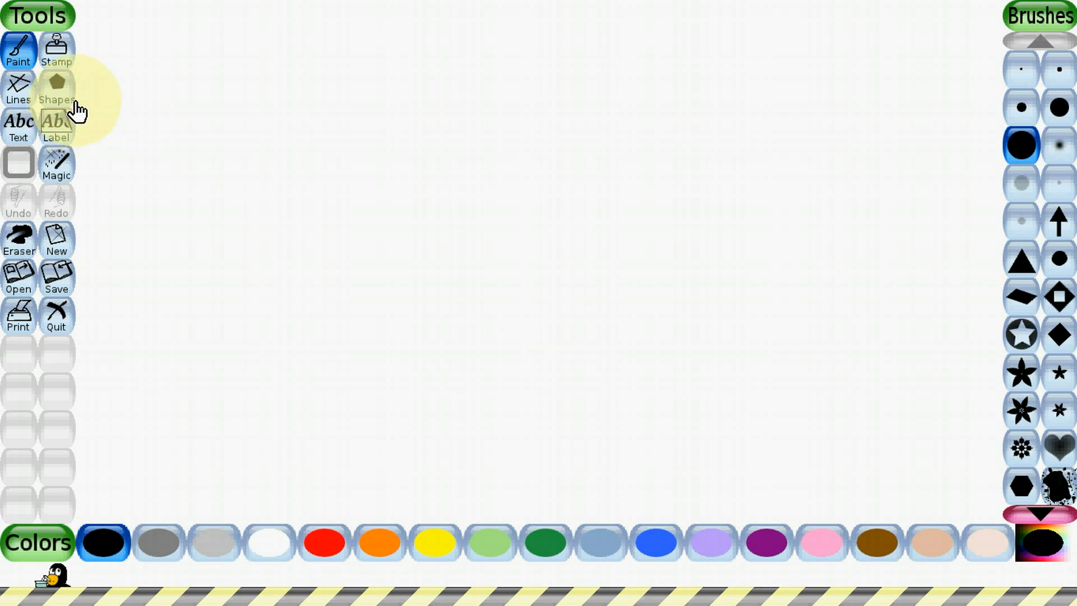
- Paint a thick black wavy line across the upper part of the canvas and a thin black wavy line below it
mouse_move(80, 104)
left_mouse_down()
mouse_move(104, 64)
mouse_move(144, 53)
mouse_move(247, 104)
mouse_move(287, 64)
mouse_move(331, 55)
mouse_move(421, 113)
mouse_move(498, 55)
mouse_move(554, 72)
mouse_move(609, 138)
mouse_move(630, 83)
mouse_move(669, 58)
mouse_move(747, 84)
mouse_move(782, 129)
mouse_move(821, 78)
mouse_move(883, 98)
mouse_move(923, 145)
mouse_move(992, 31)
left_mouse_up()
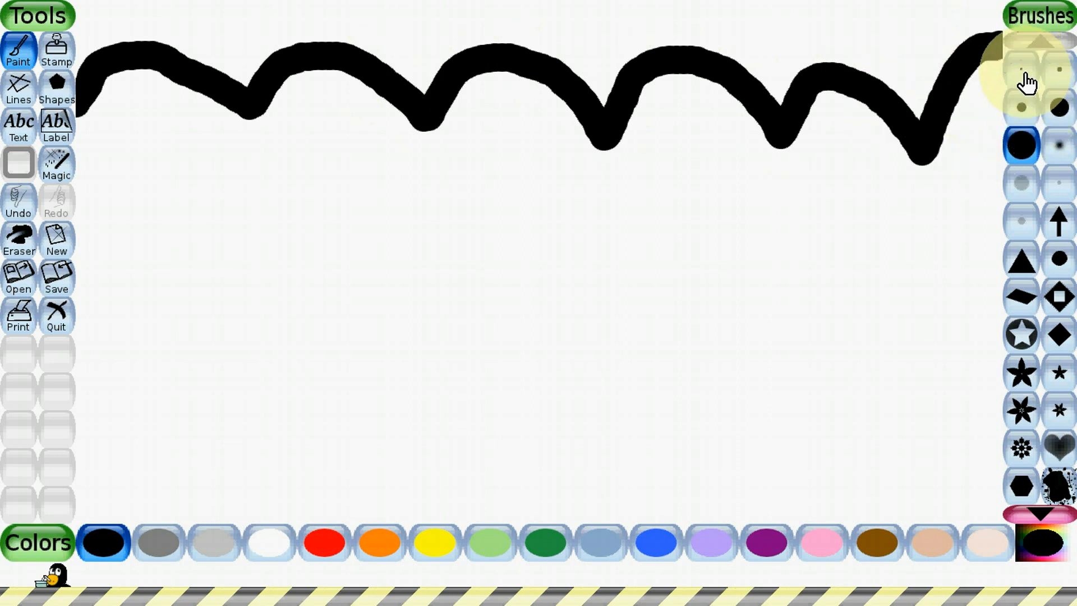
left_click(1064, 81)
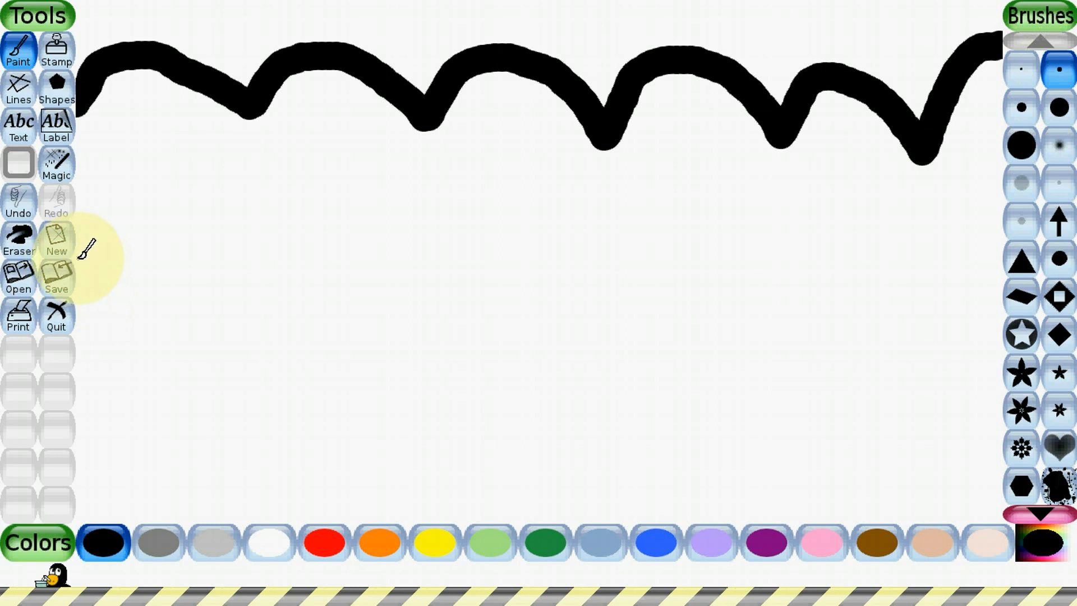
mouse_move(79, 257)
left_mouse_down()
mouse_move(120, 240)
mouse_move(158, 193)
mouse_move(288, 220)
mouse_move(340, 248)
mouse_move(460, 183)
mouse_move(601, 270)
mouse_move(640, 263)
mouse_move(673, 212)
mouse_move(733, 216)
mouse_move(800, 270)
mouse_move(864, 204)
mouse_move(927, 222)
mouse_move(1002, 303)
left_mouse_up()
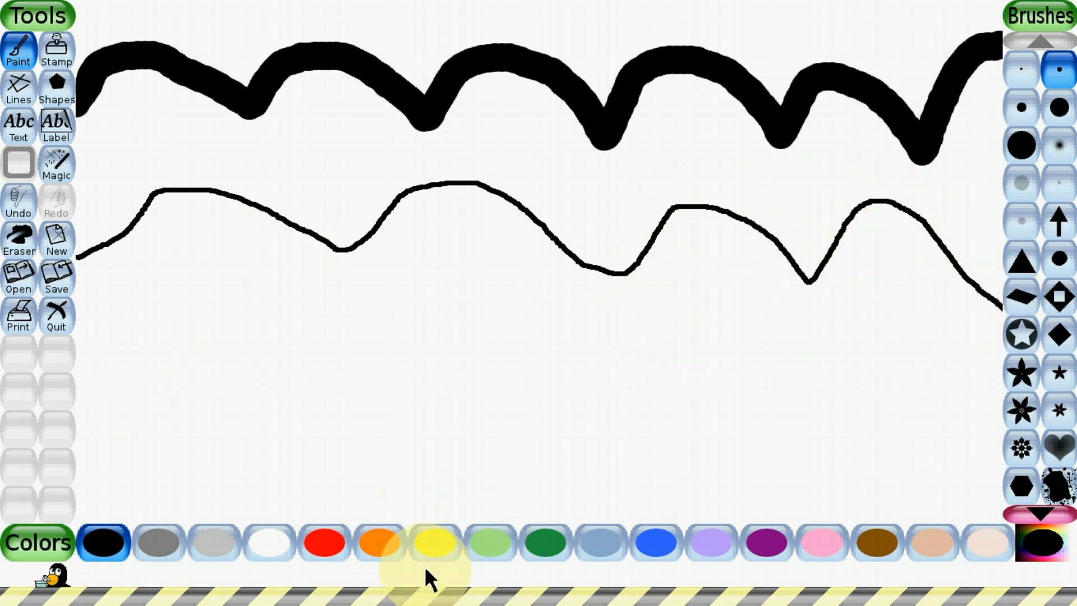
- Paint a thin red wavy line across the full width of the canvas below the two black lines
left_click(331, 556)
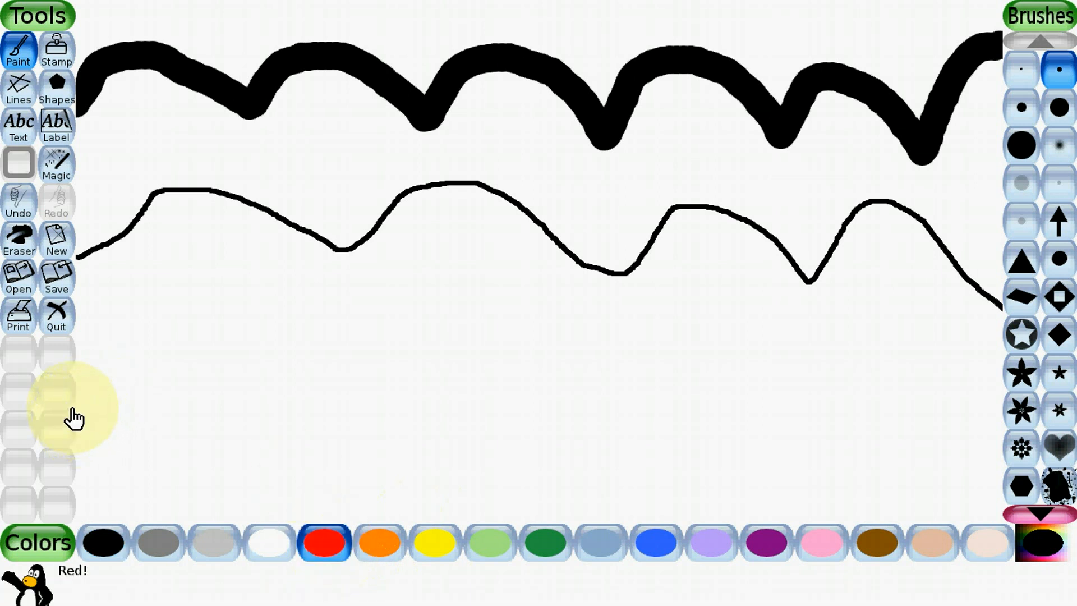
mouse_move(79, 405)
left_mouse_down()
mouse_move(142, 392)
mouse_move(169, 359)
mouse_move(251, 358)
mouse_move(303, 395)
mouse_move(345, 387)
mouse_move(393, 354)
mouse_move(461, 363)
mouse_move(523, 400)
left_mouse_up()
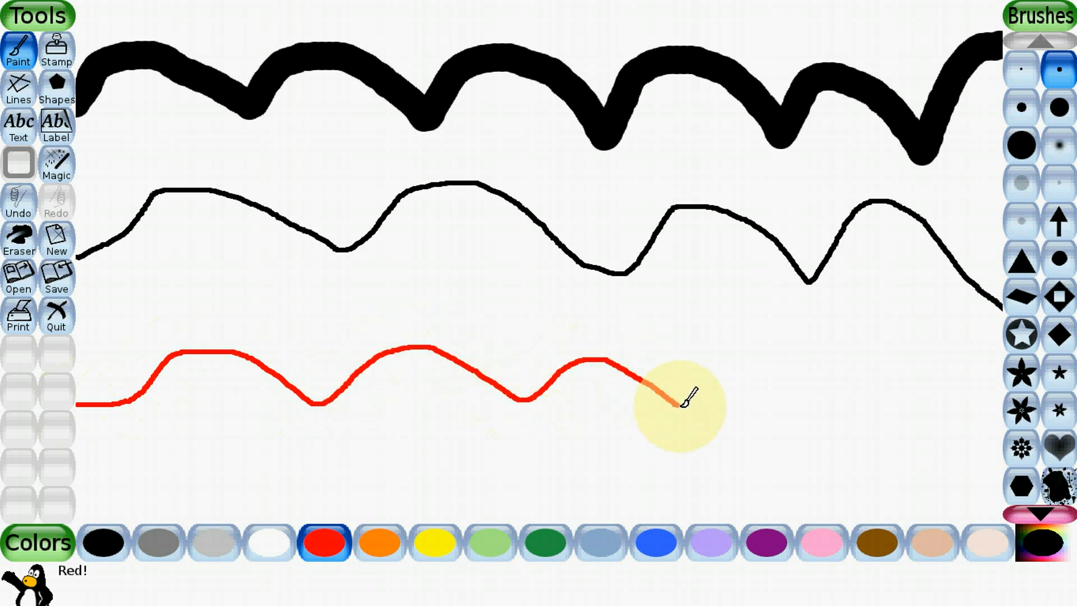
mouse_move(683, 404)
left_mouse_down()
mouse_move(746, 361)
mouse_move(801, 342)
left_mouse_up()
mouse_move(857, 397)
left_mouse_down()
mouse_move(942, 355)
mouse_move(985, 420)
mouse_move(1014, 440)
left_mouse_up()
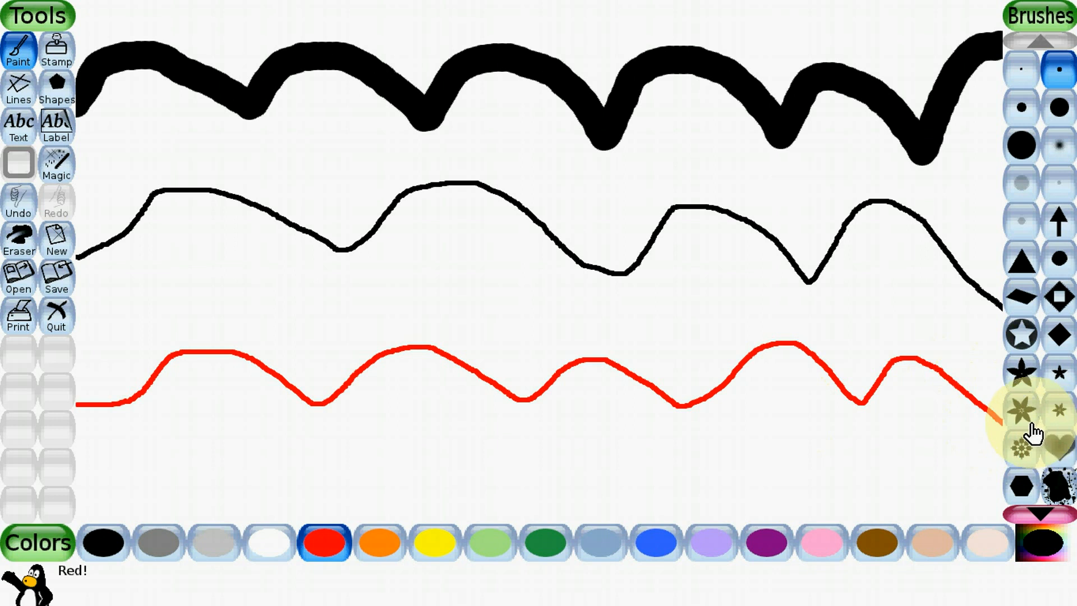
- Paint a short band and nine single red flowers below the red line with the larger six-petal flower brush
left_click(1028, 421)
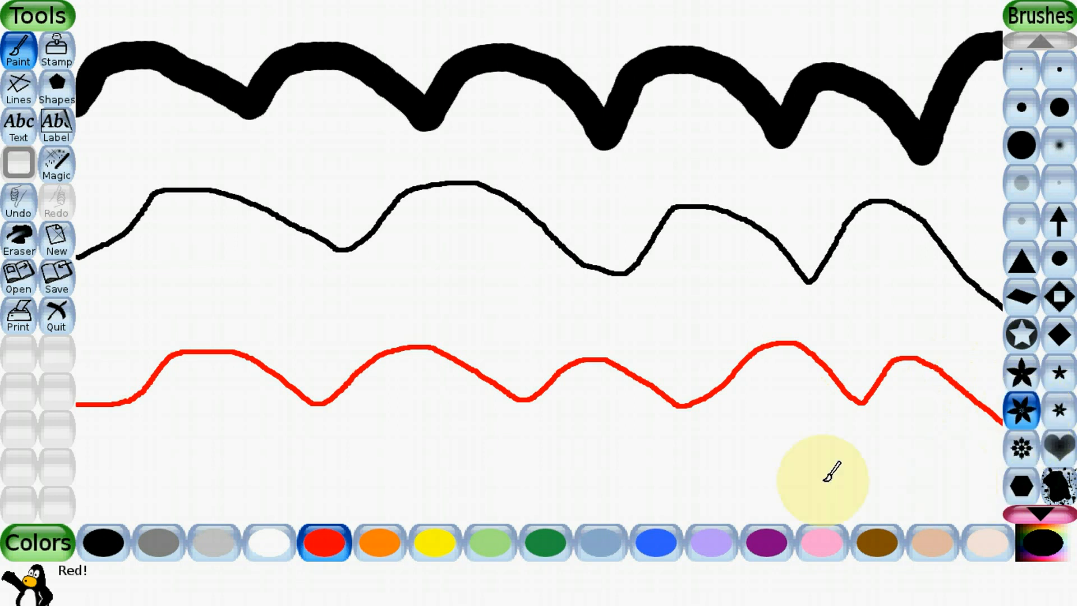
left_click_drag(264, 470, 297, 472)
left_click(350, 473)
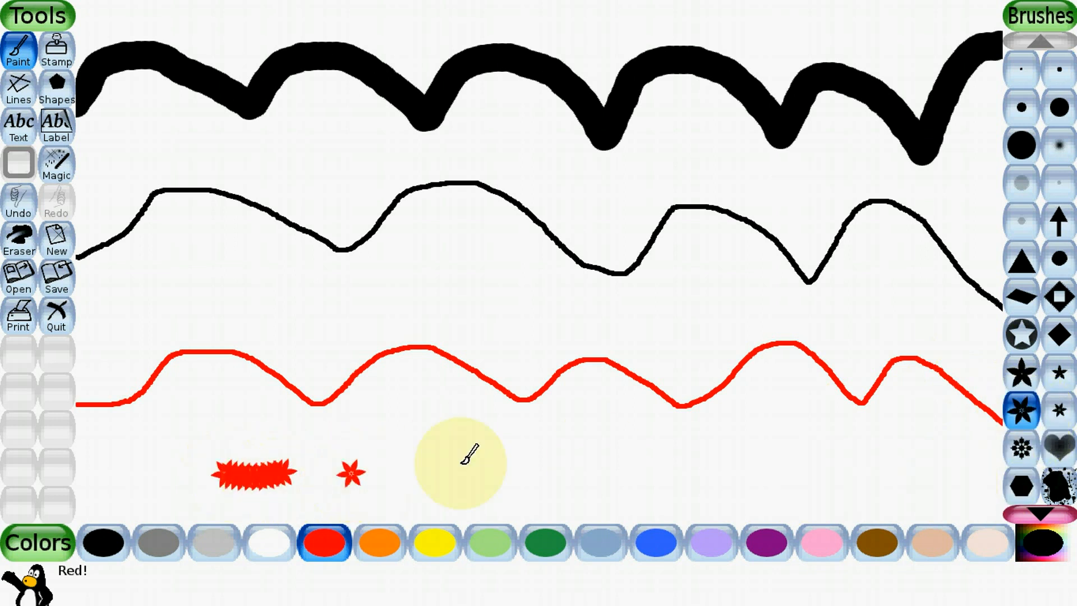
left_click(730, 464)
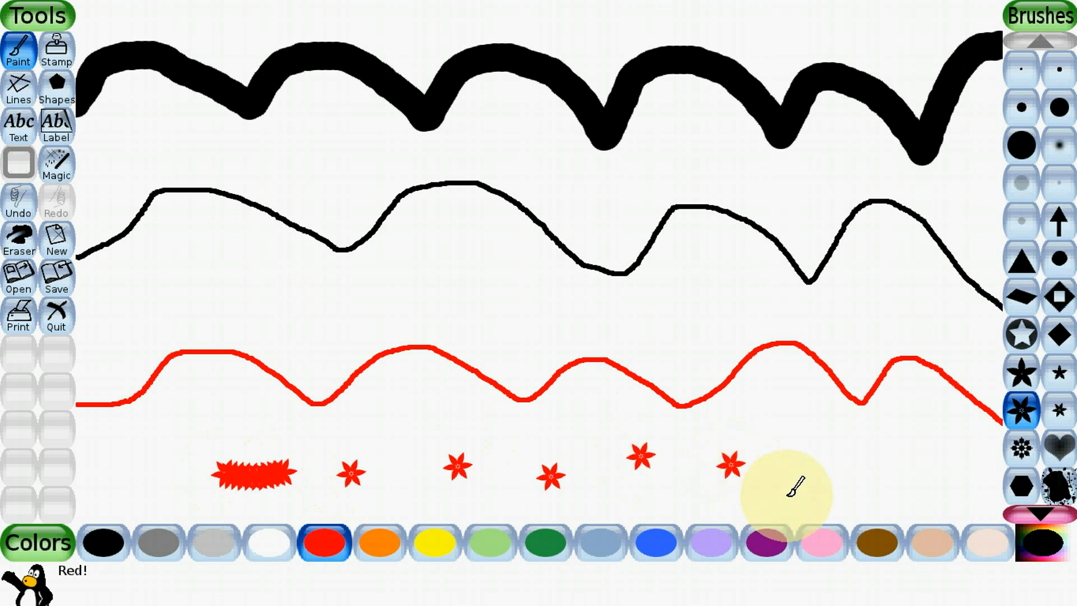
left_click(786, 494)
left_click(863, 487)
left_click(907, 457)
left_click(806, 435)
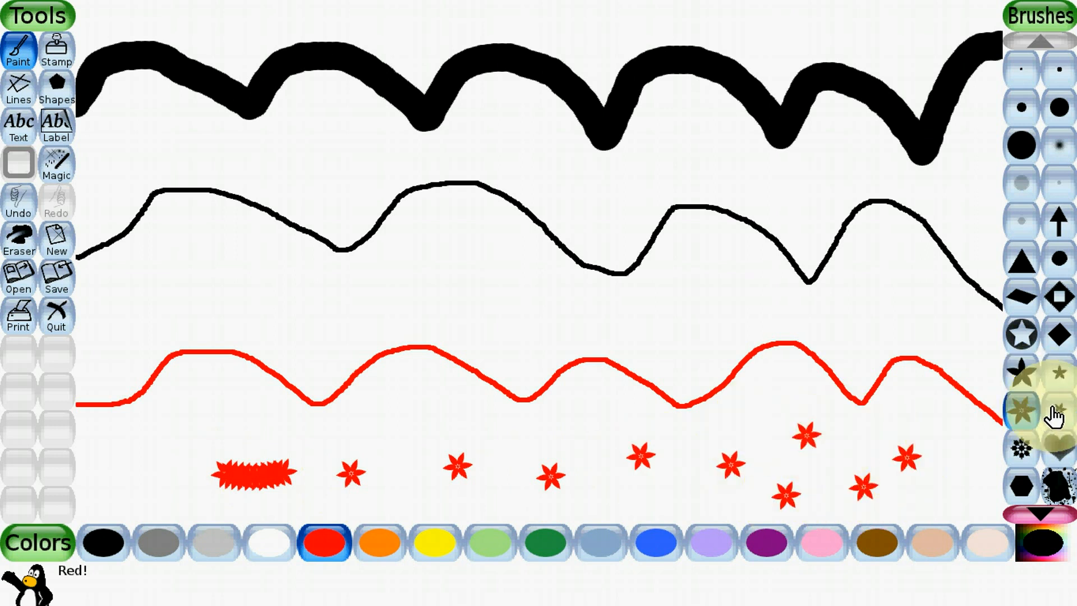
- Paint a row of five red hearts between the thin black line and the red line with the heart brush
left_click(1038, 447)
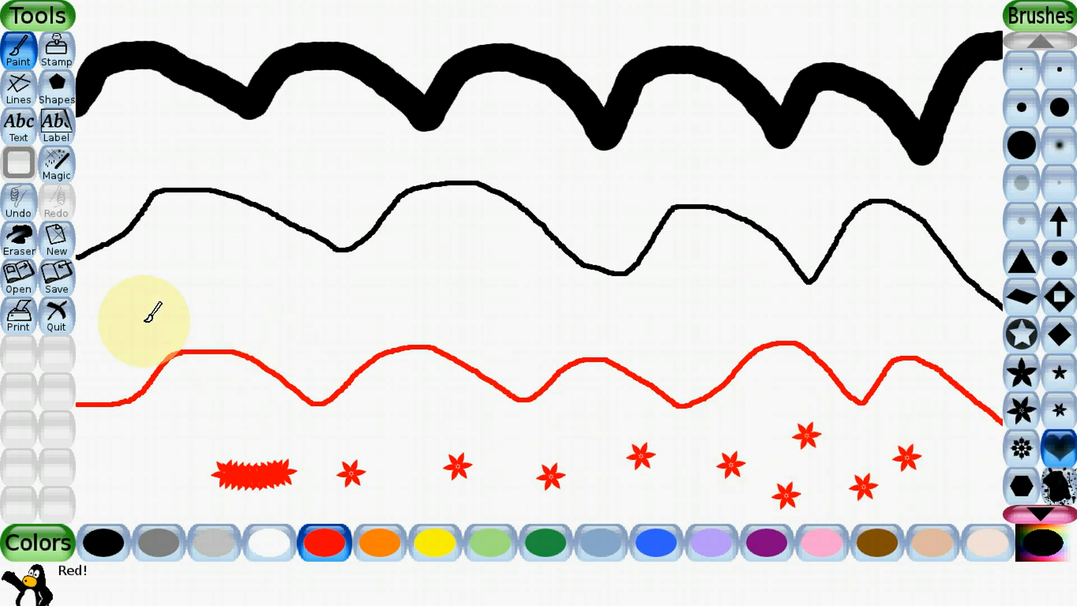
left_click(109, 300)
left_click(216, 309)
left_click(320, 321)
left_click(427, 312)
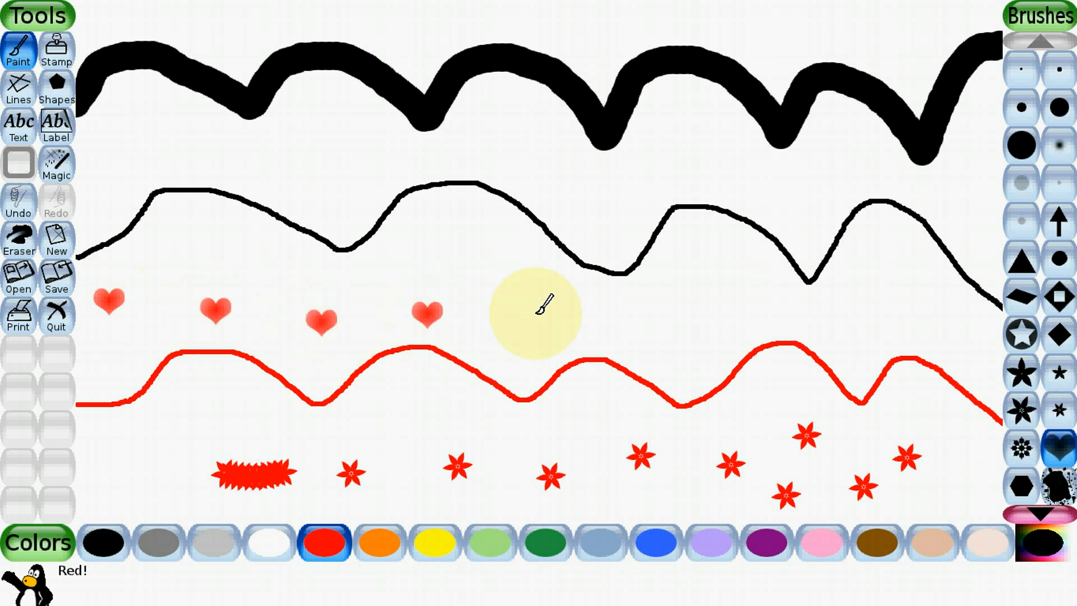
left_click(535, 312)
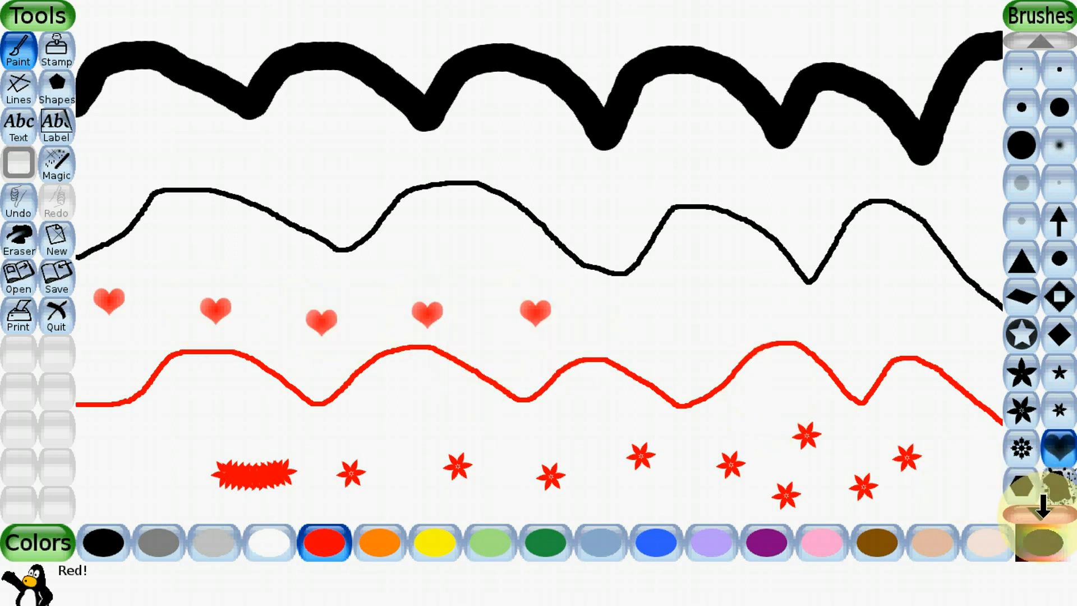
- Look through the remaining brush shapes to the end of the collection
left_click(1043, 504)
left_click(1043, 505)
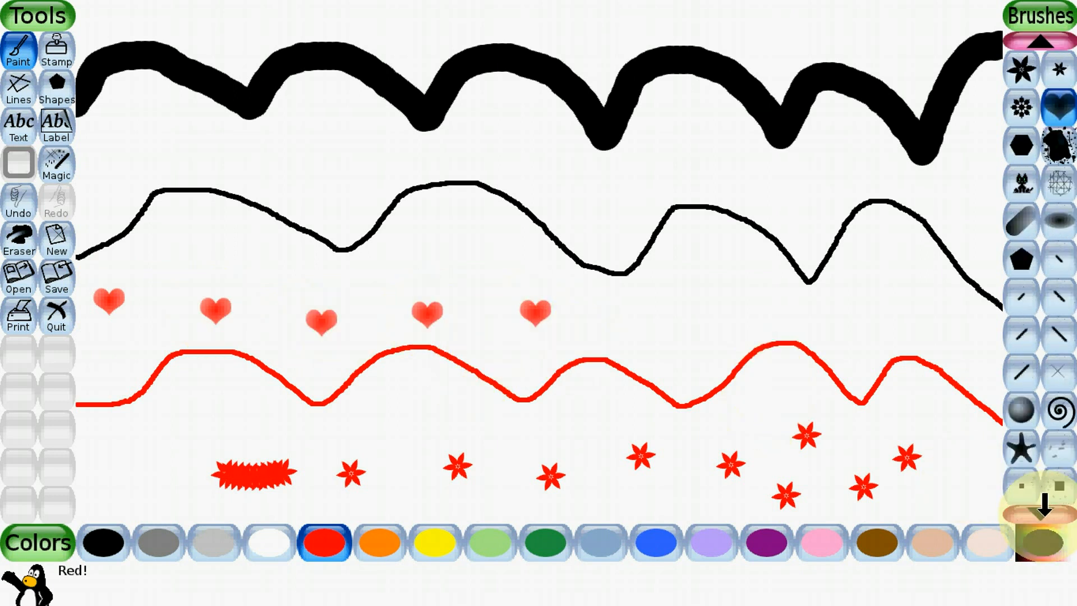
left_click(1043, 505)
left_click(1043, 505)
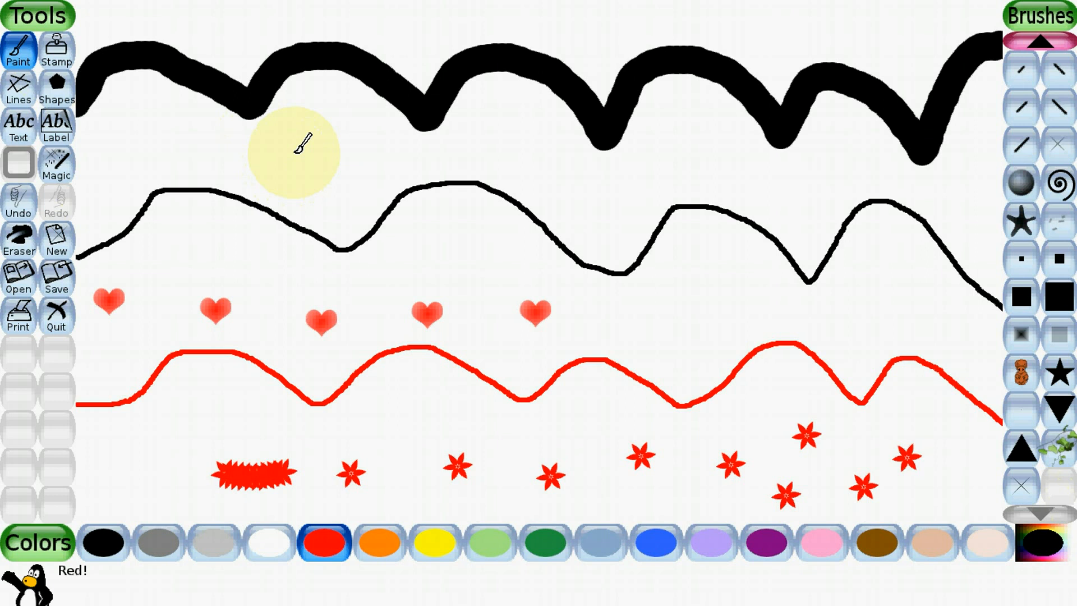
- Switch to the Stamp tool and look through the animal stamps to the end of the collection
left_click(56, 53)
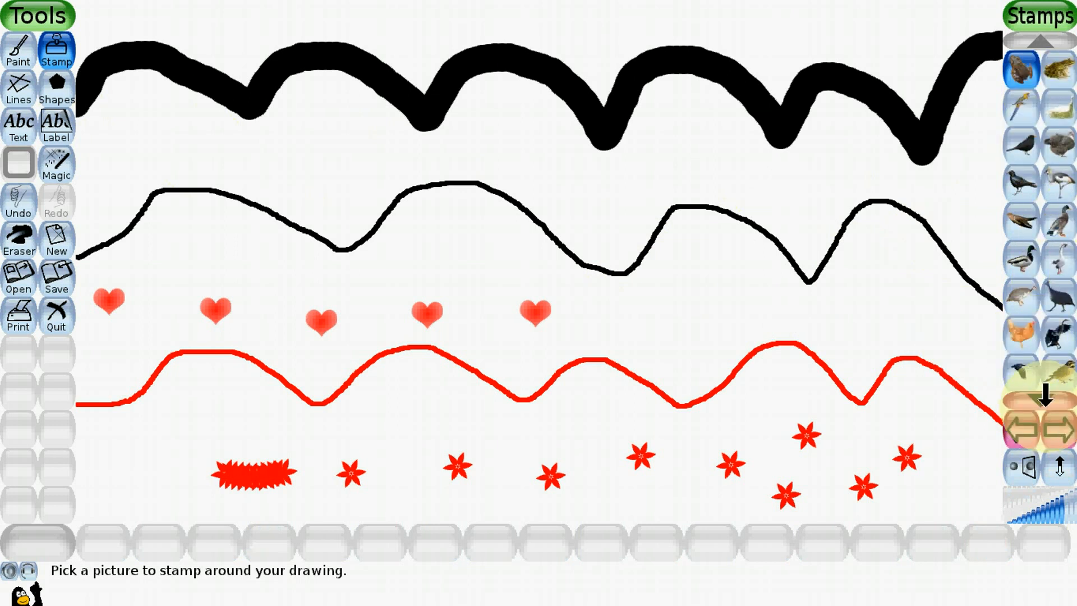
left_click(1040, 400)
left_click(1040, 400)
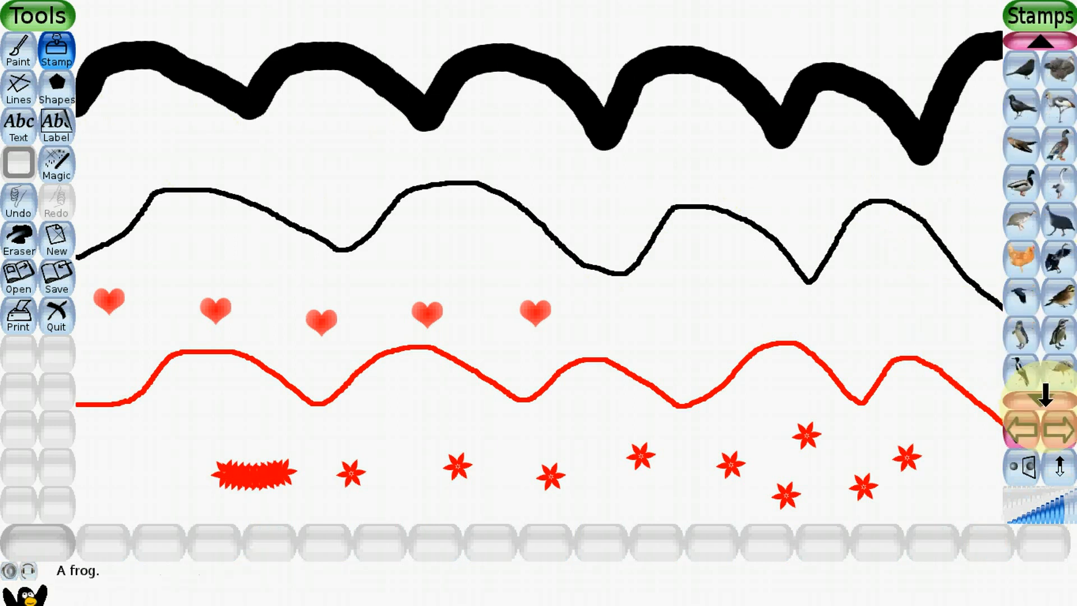
left_click(1040, 399)
left_click(1044, 400)
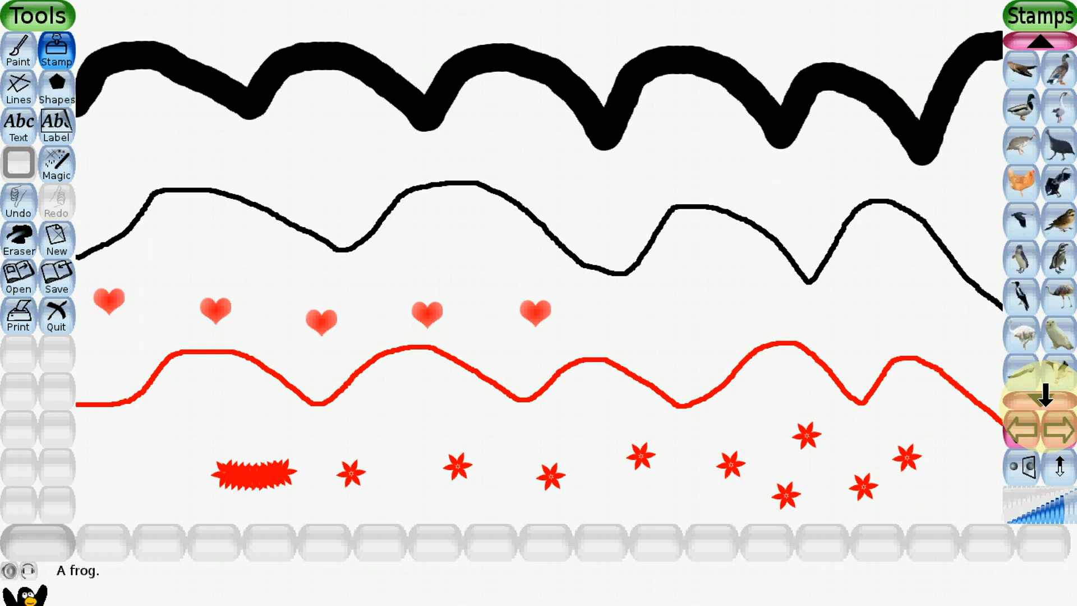
left_click(1044, 399)
left_click(1044, 400)
left_click(1044, 399)
left_click(1044, 399)
left_click(1044, 399)
left_click(1044, 399)
left_click(1044, 399)
left_click(1044, 399)
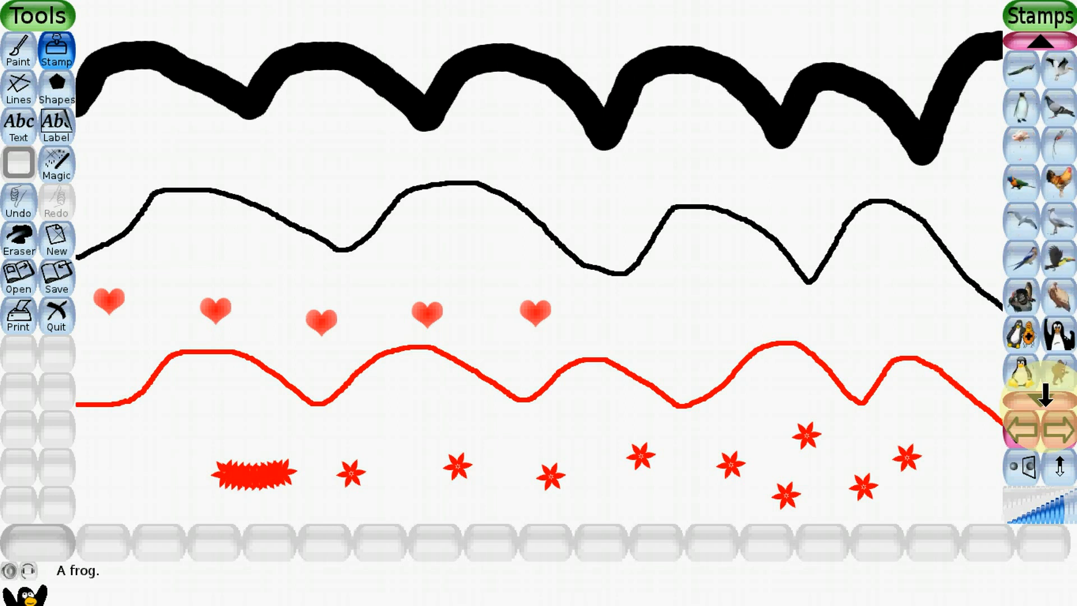
left_click(1044, 397)
left_click(1044, 397)
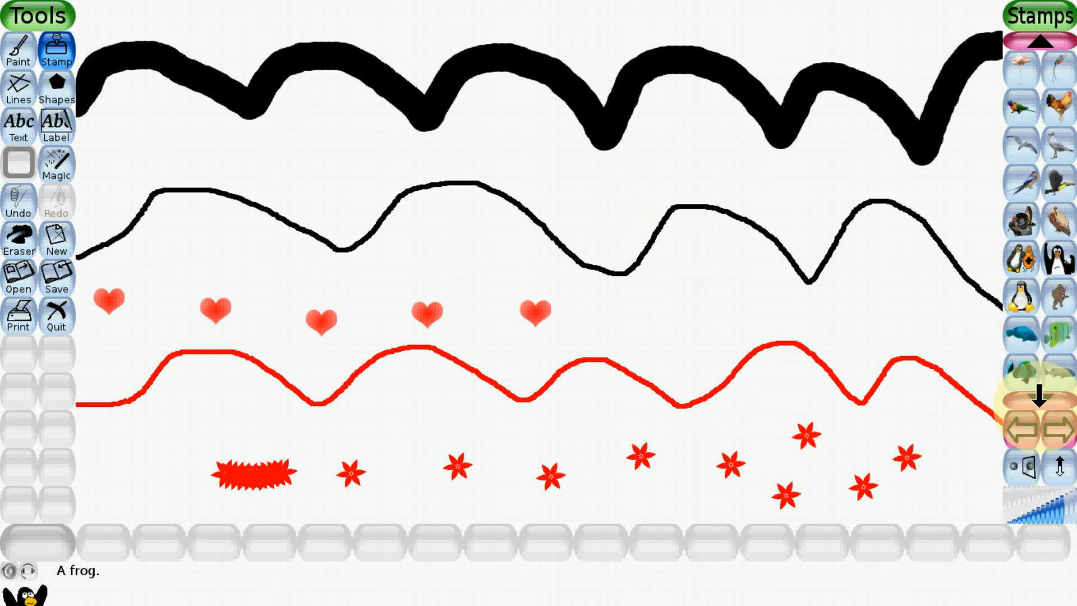
left_click(1040, 399)
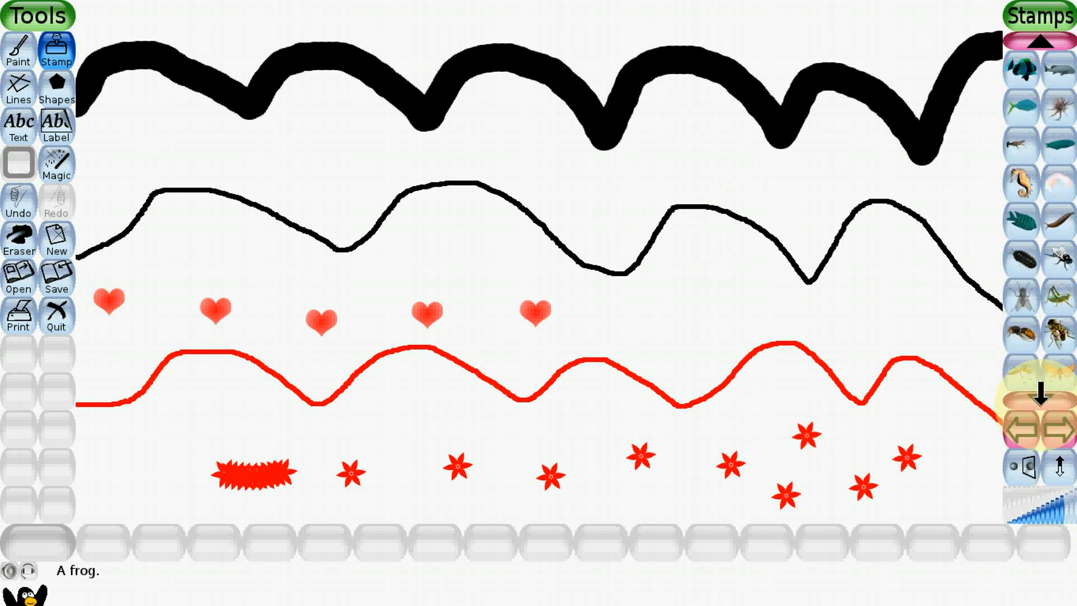
left_click(1040, 404)
left_click(1040, 396)
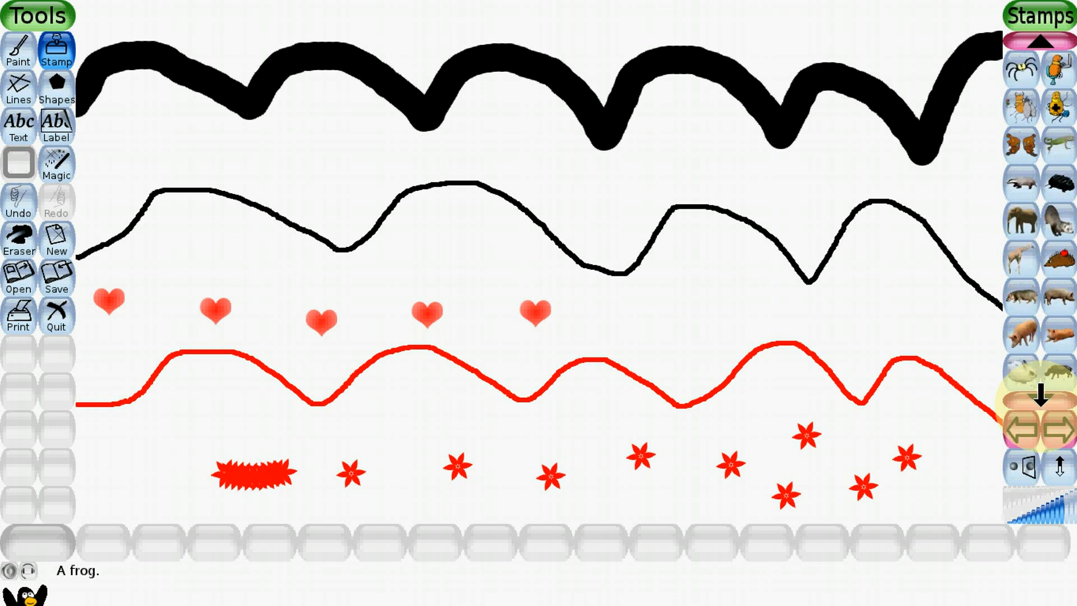
left_click(1040, 396)
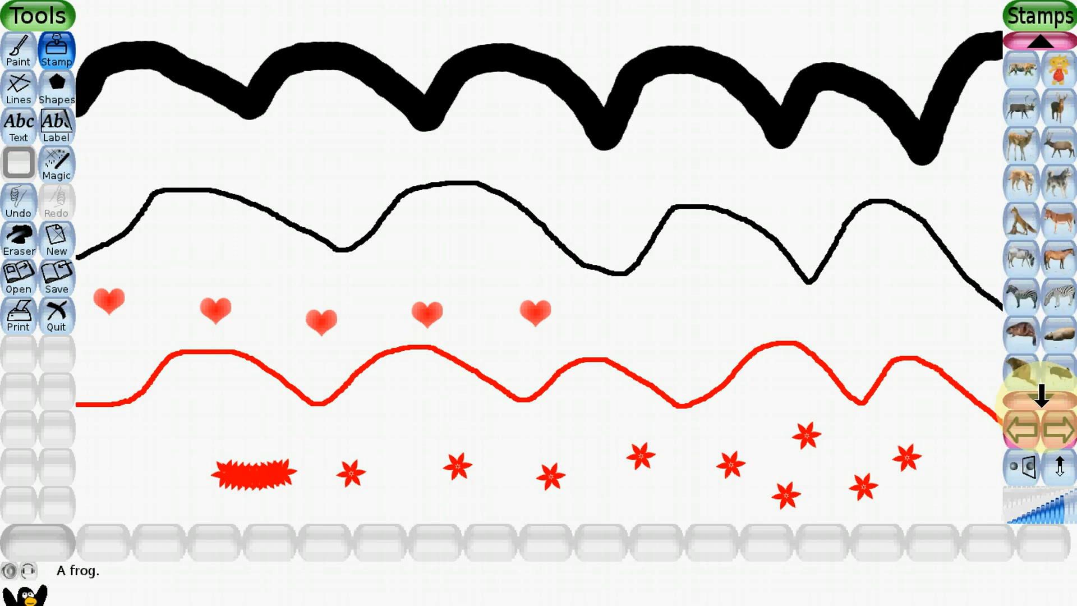
left_click(1041, 396)
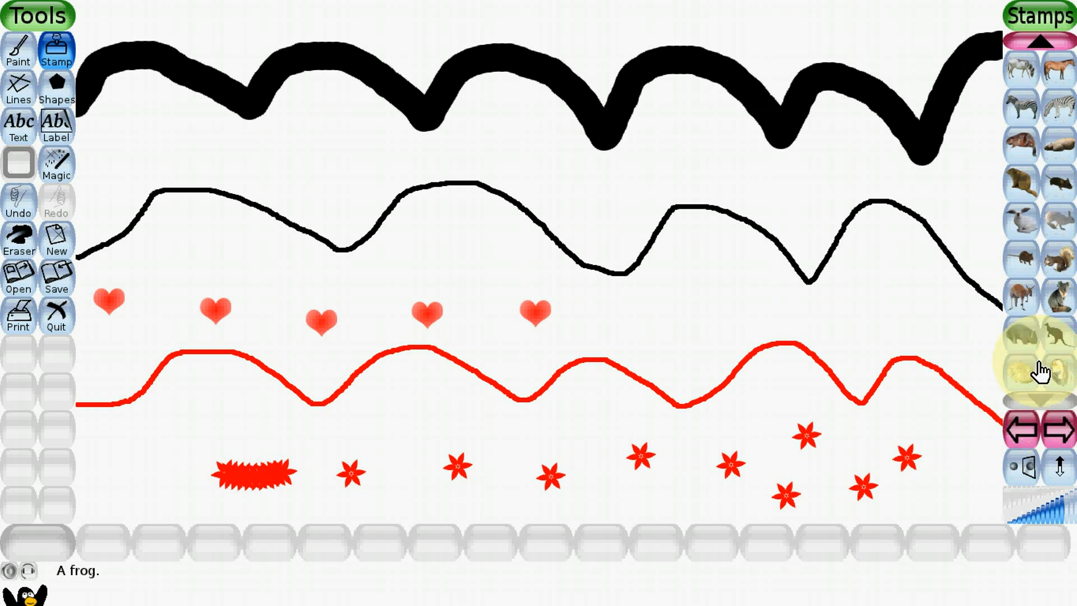
- Place two enlarged cheering penguin stamps between the thin black line and the red line, one right of centre and one near the left edge
left_click(1043, 43)
left_click(1047, 45)
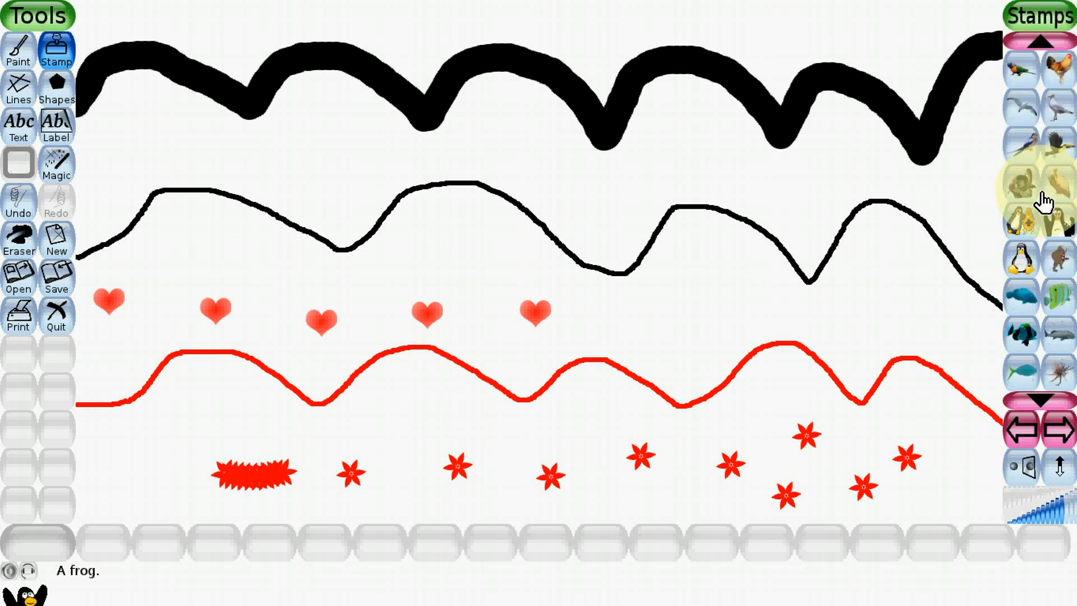
left_click(1059, 233)
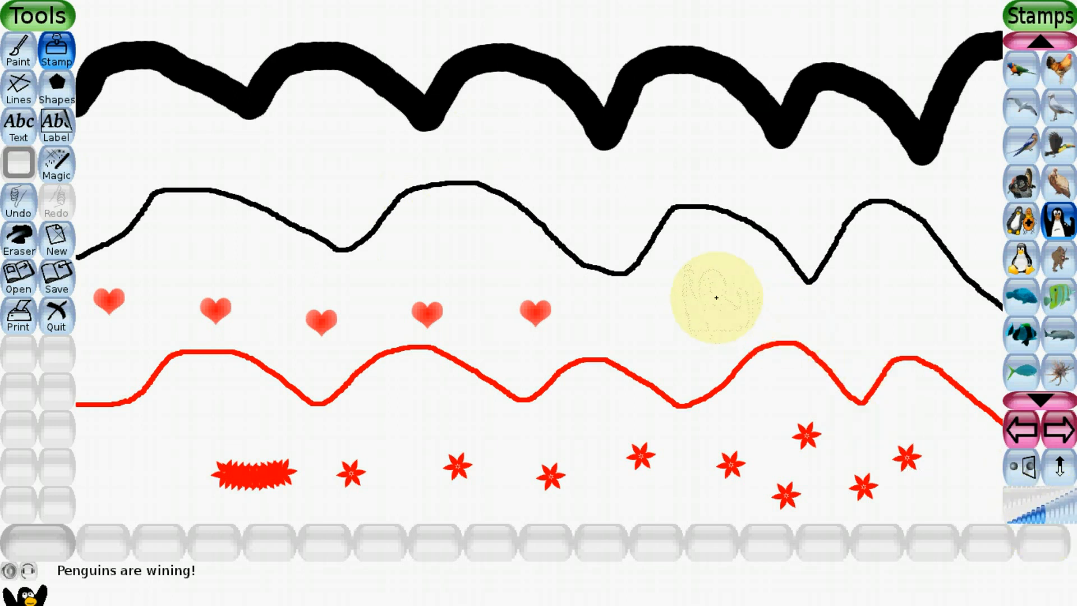
left_click(1062, 518)
left_click(1061, 521)
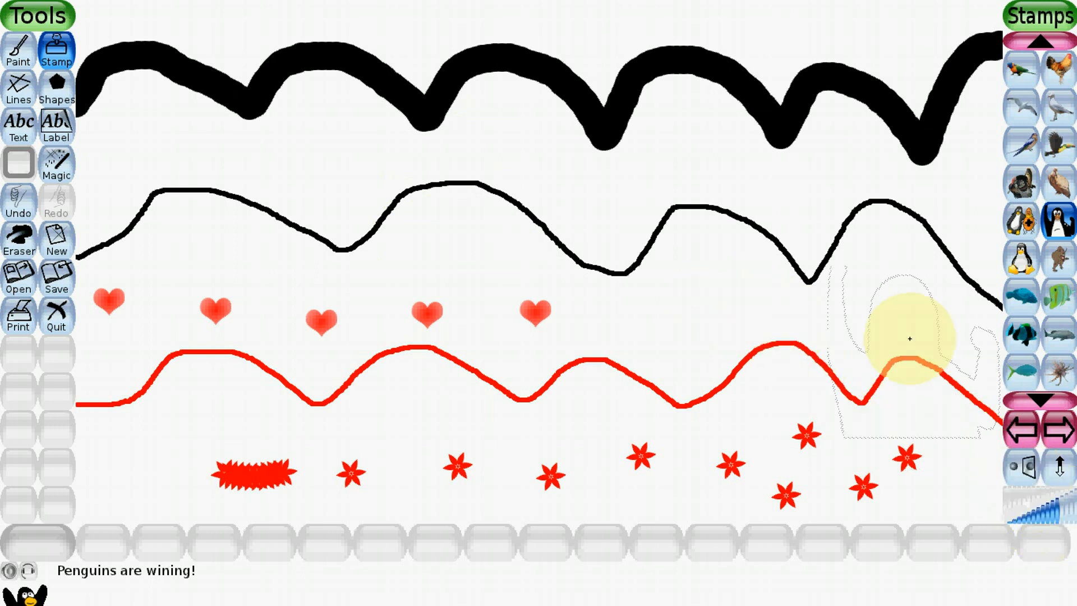
left_click(676, 269)
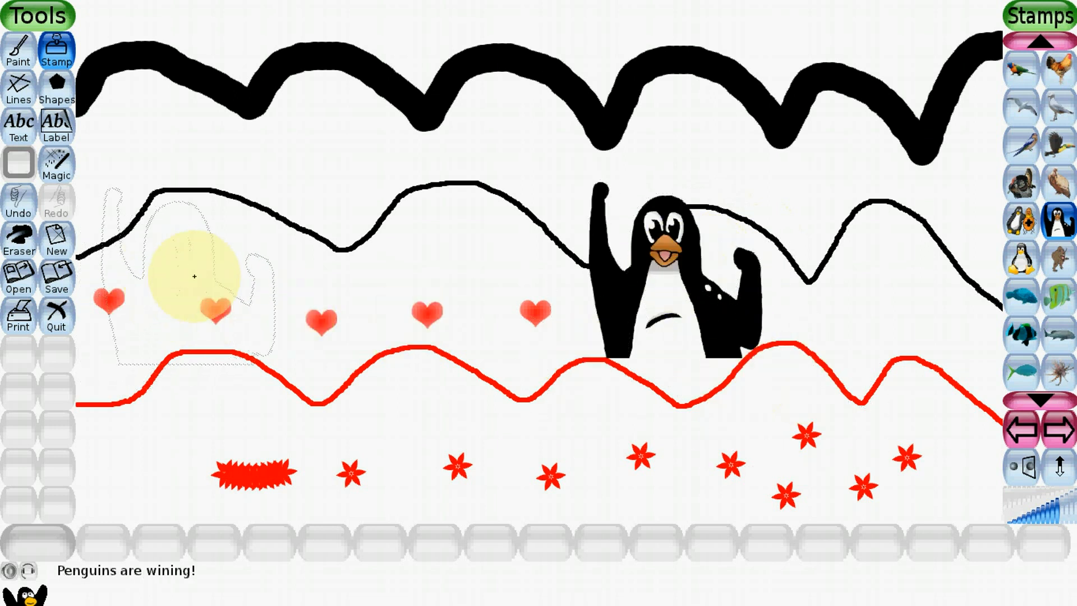
left_click(220, 278)
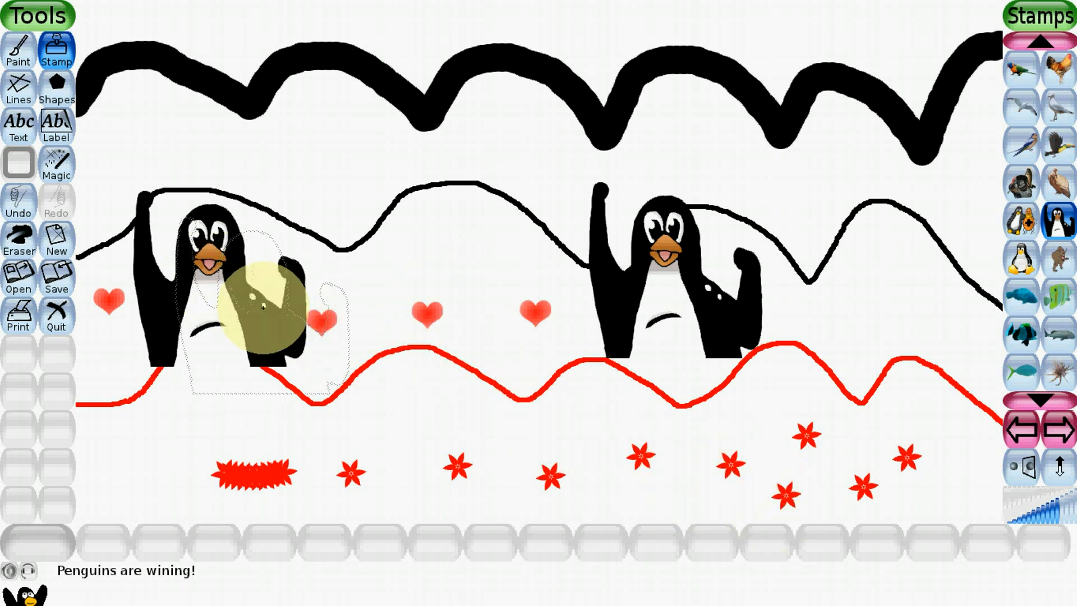
- Stamp a mirrored penguin between the two existing ones, and a mirrored, upside-down penguin near the canvas's right edge
left_click(1026, 474)
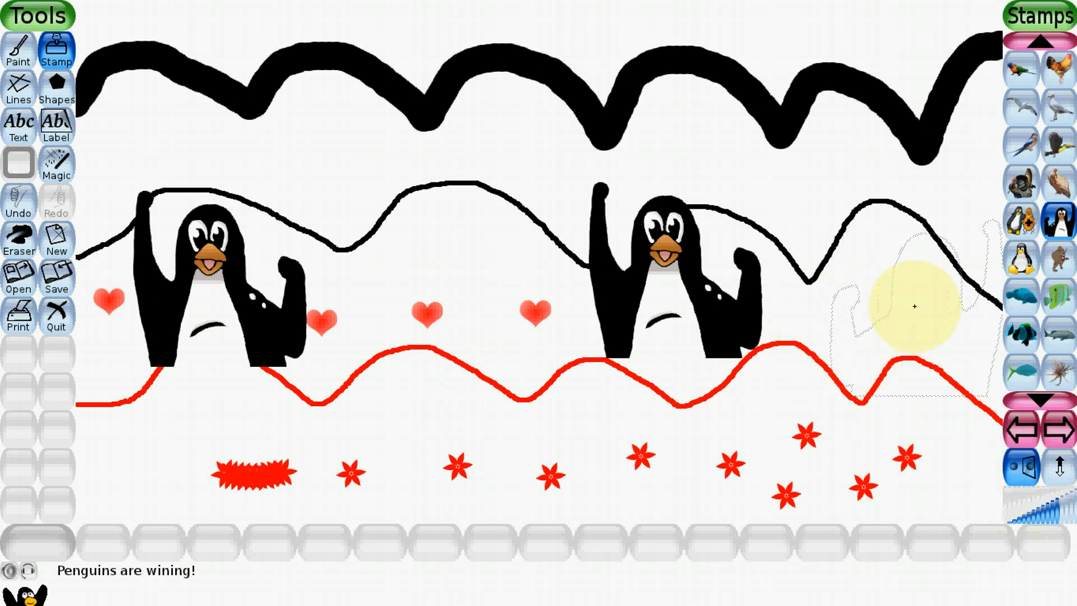
left_click(444, 266)
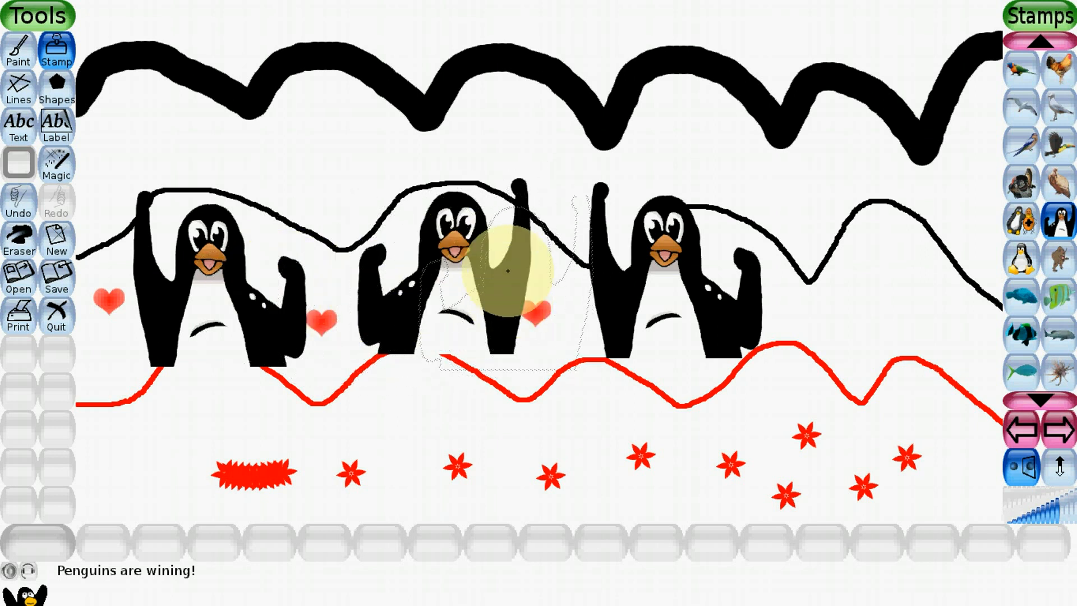
left_click(1059, 478)
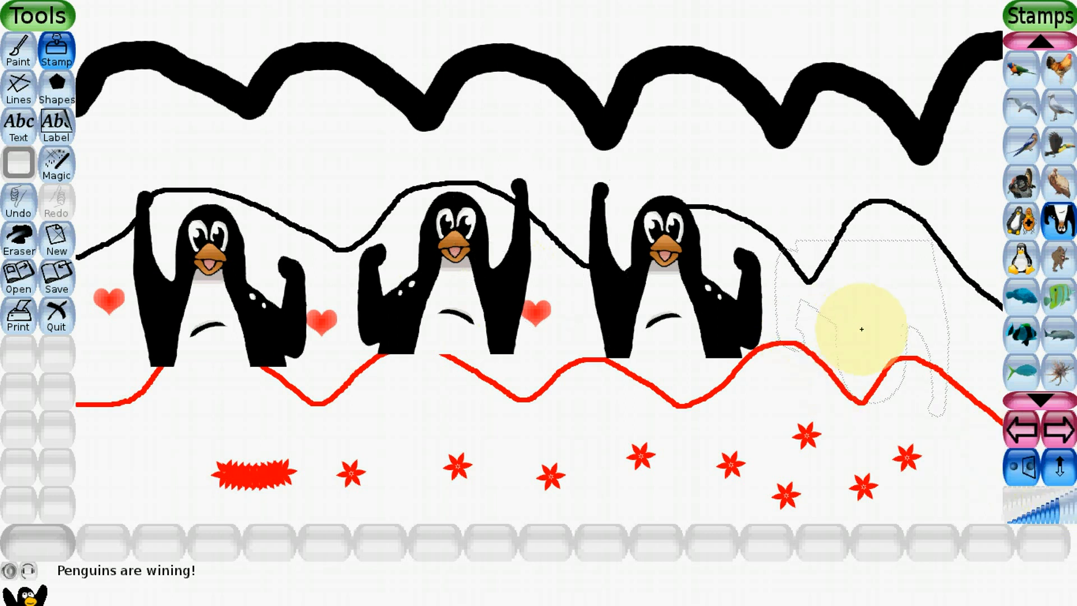
left_click(862, 294)
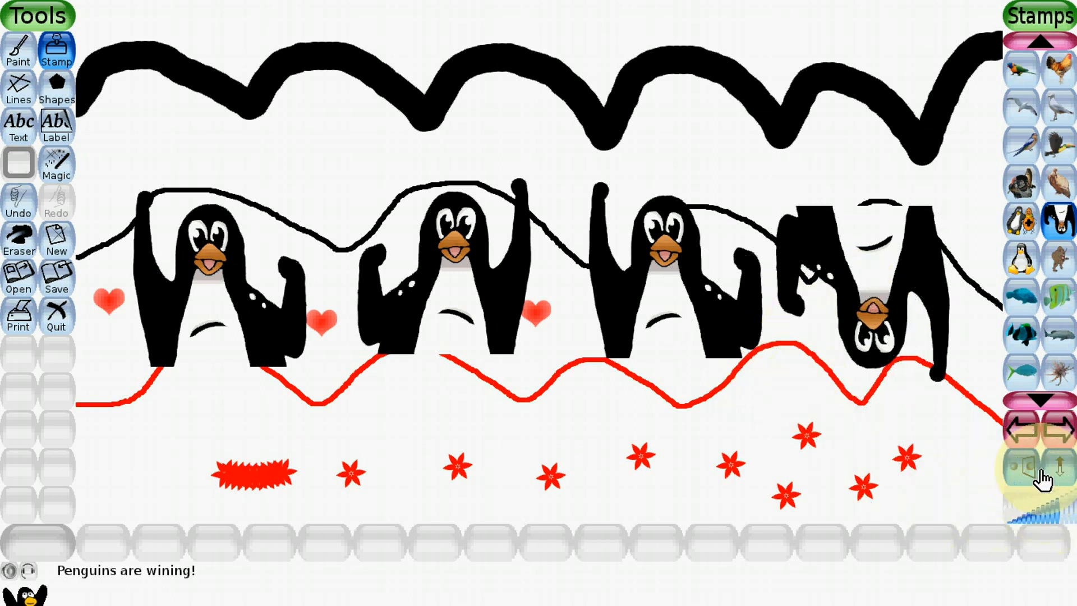
- Look through the other stamp collections, from the cartoon penguins through food, medical items, plants and space to sports equipment
left_click(1061, 433)
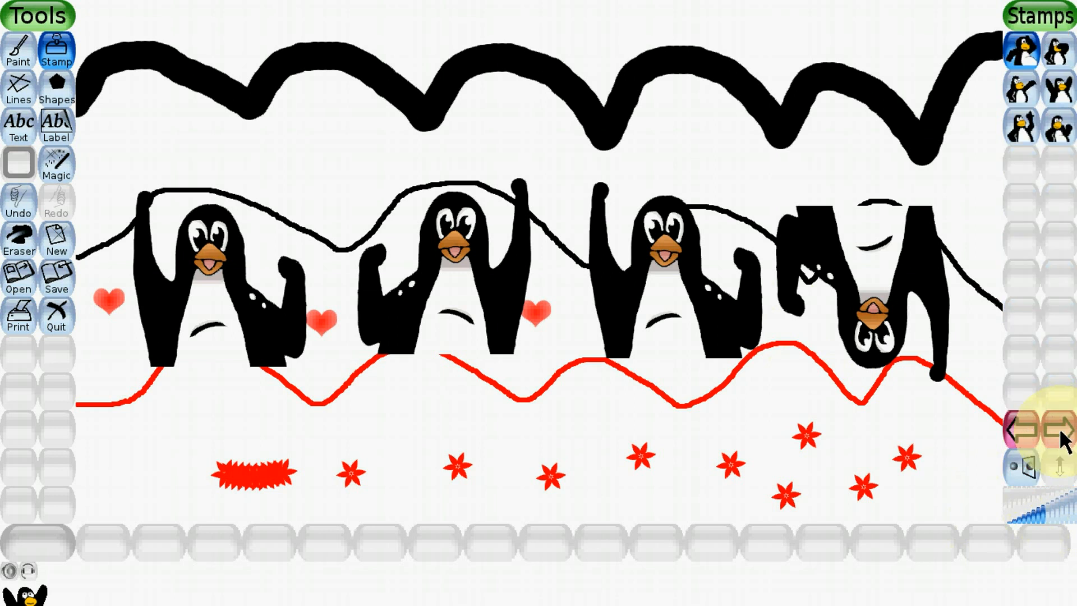
left_click(1062, 433)
left_click(1061, 433)
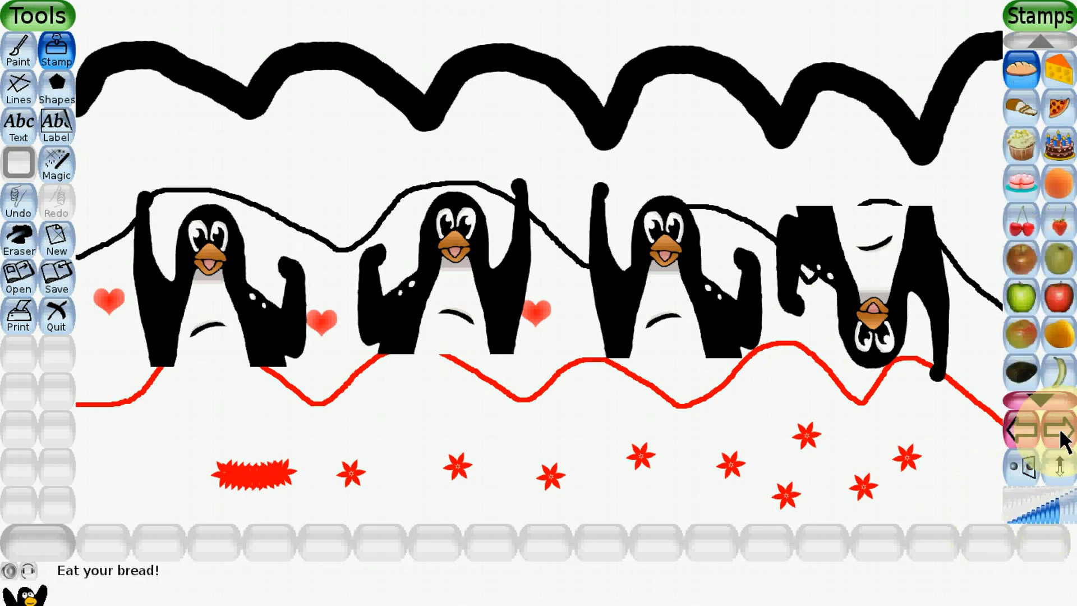
left_click(1061, 433)
left_click(1061, 433)
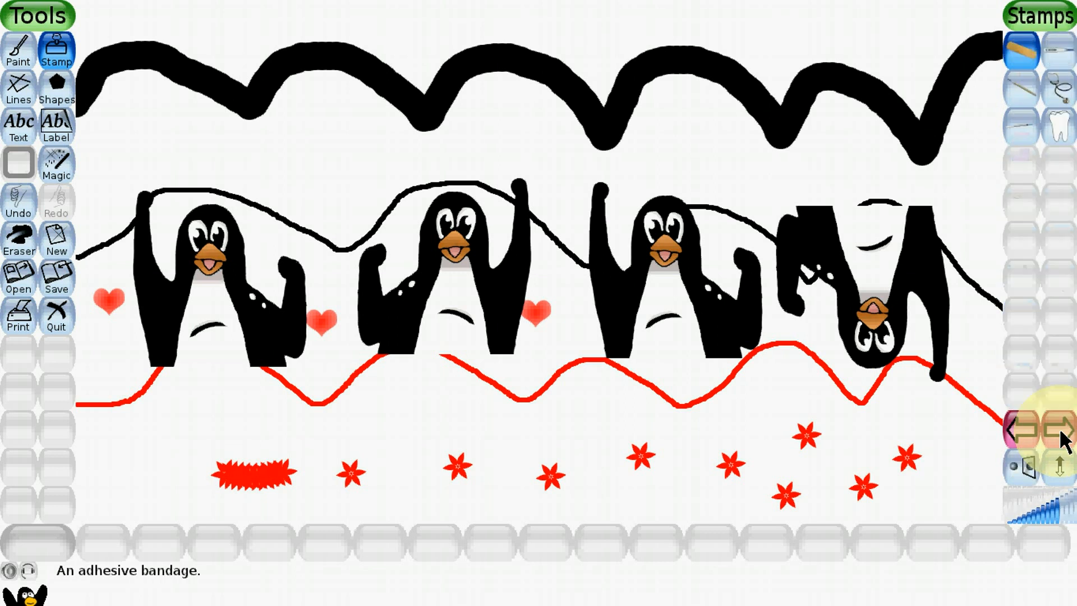
left_click(1061, 433)
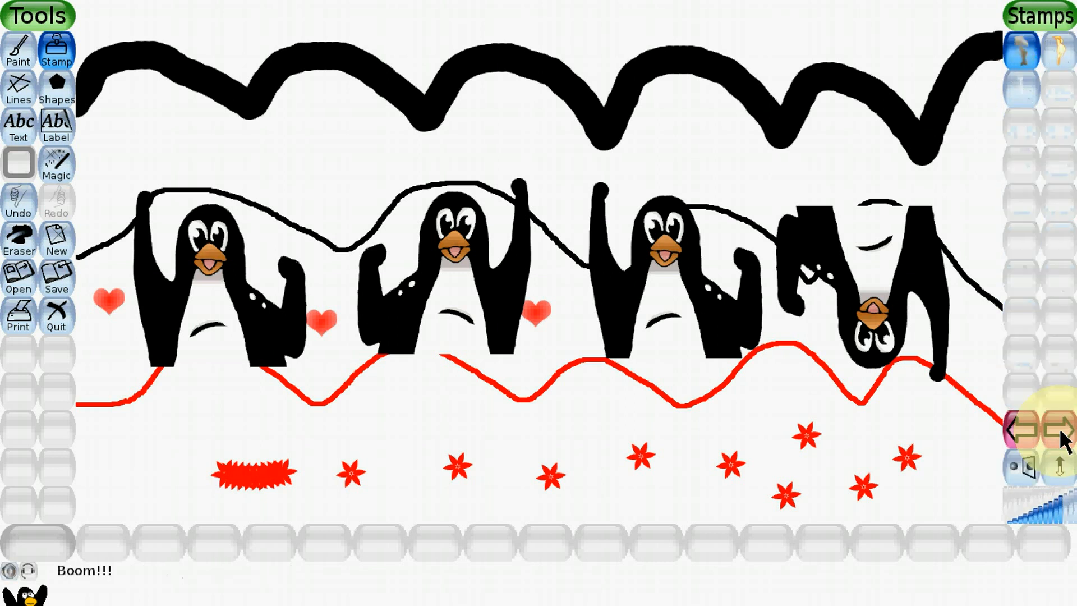
left_click(1062, 433)
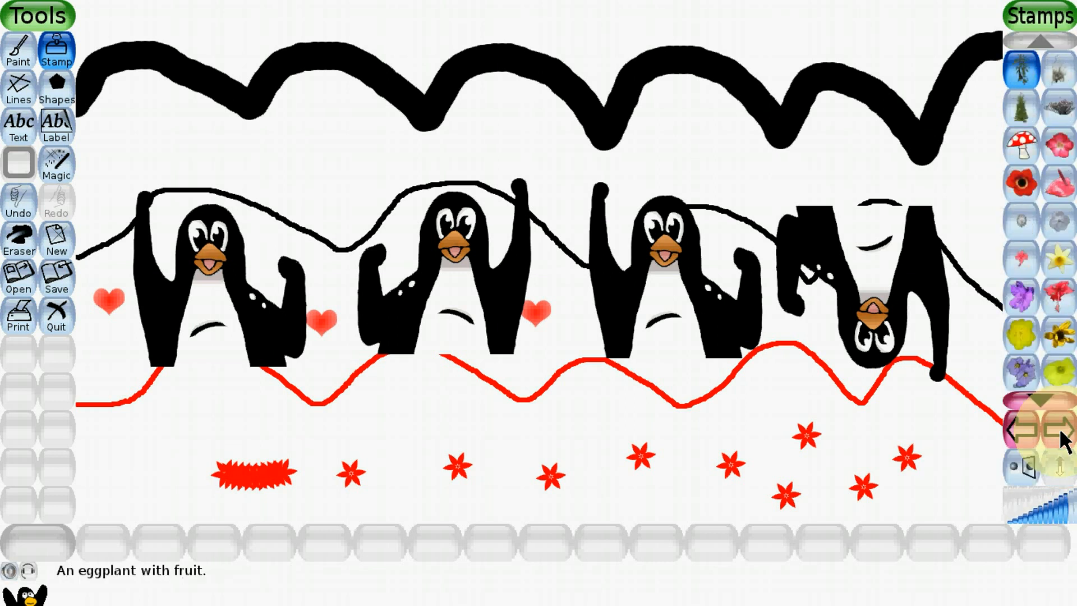
left_click(1062, 433)
left_click(1061, 433)
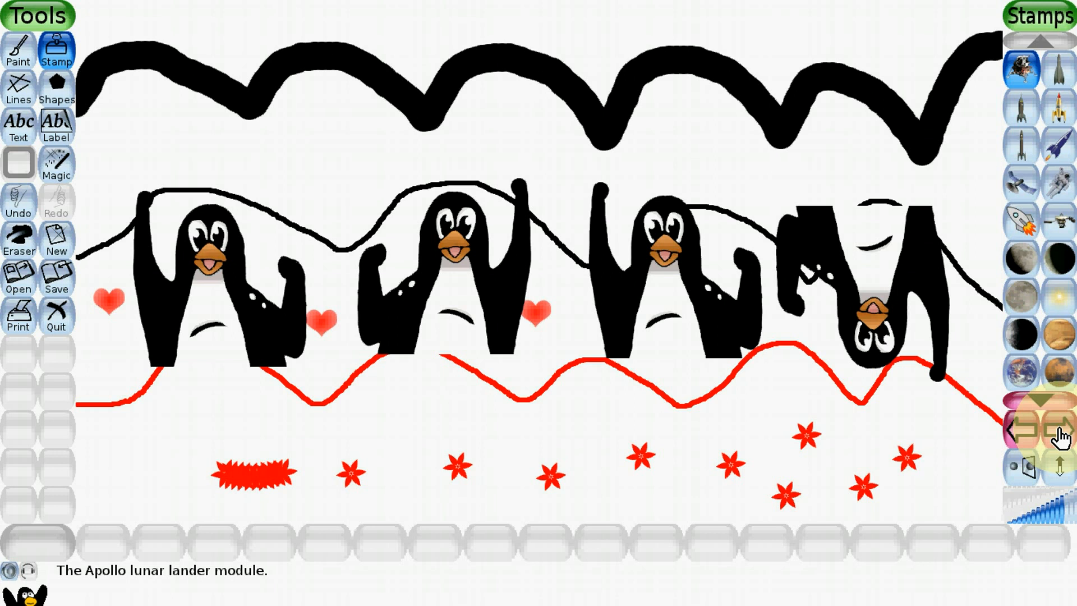
left_click(1062, 432)
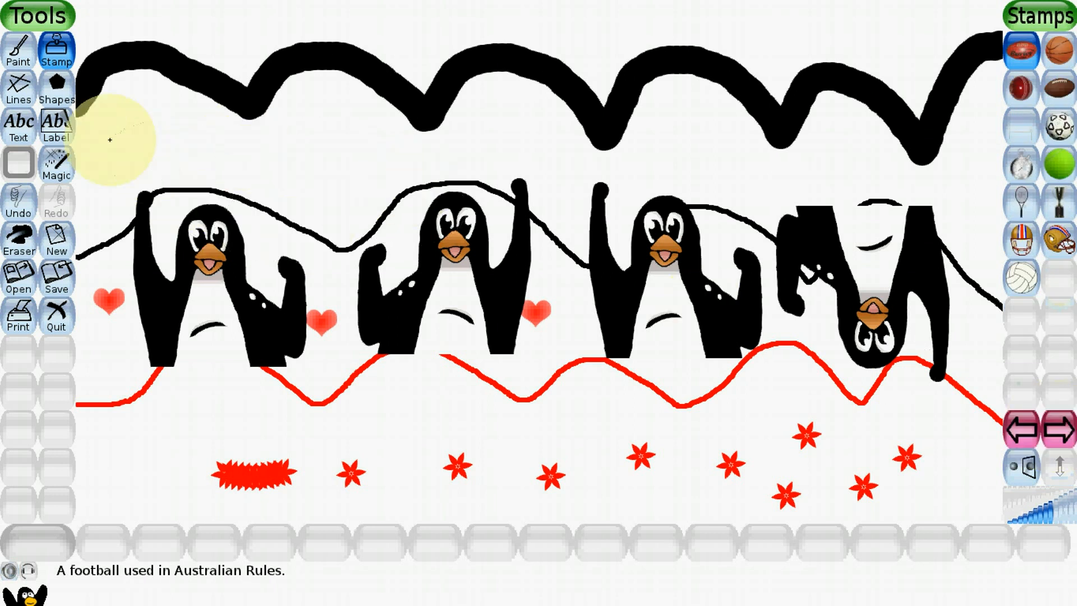
- Draw two red roof-shaped angles with the Lines tool: a thick one above the two left penguins and a thinner slanted-brush one above the third
left_click(23, 88)
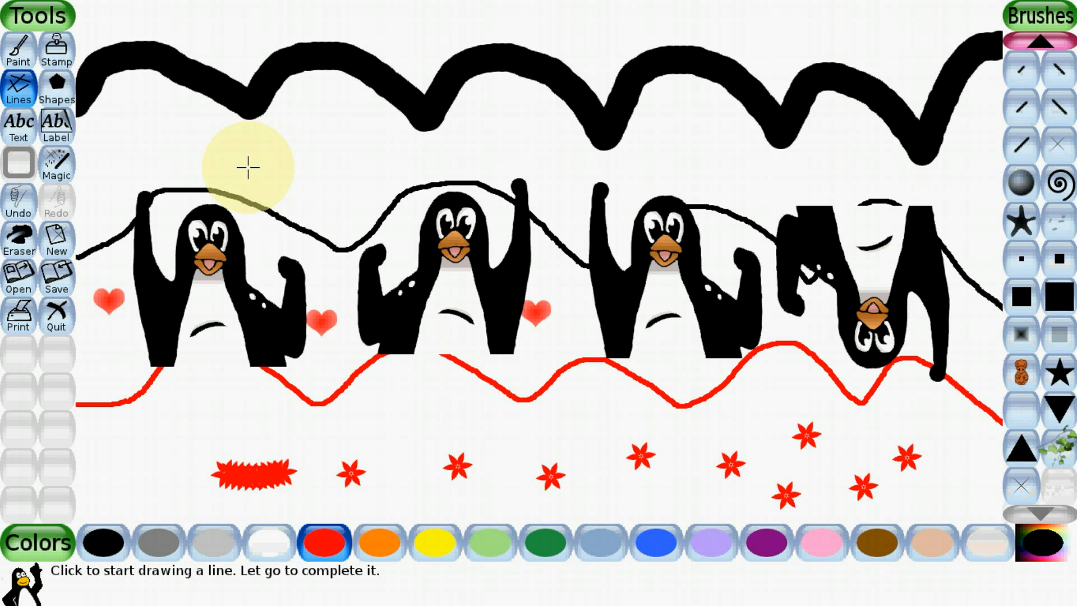
mouse_move(248, 167)
left_mouse_down()
mouse_move(340, 105)
mouse_move(403, 175)
left_mouse_up()
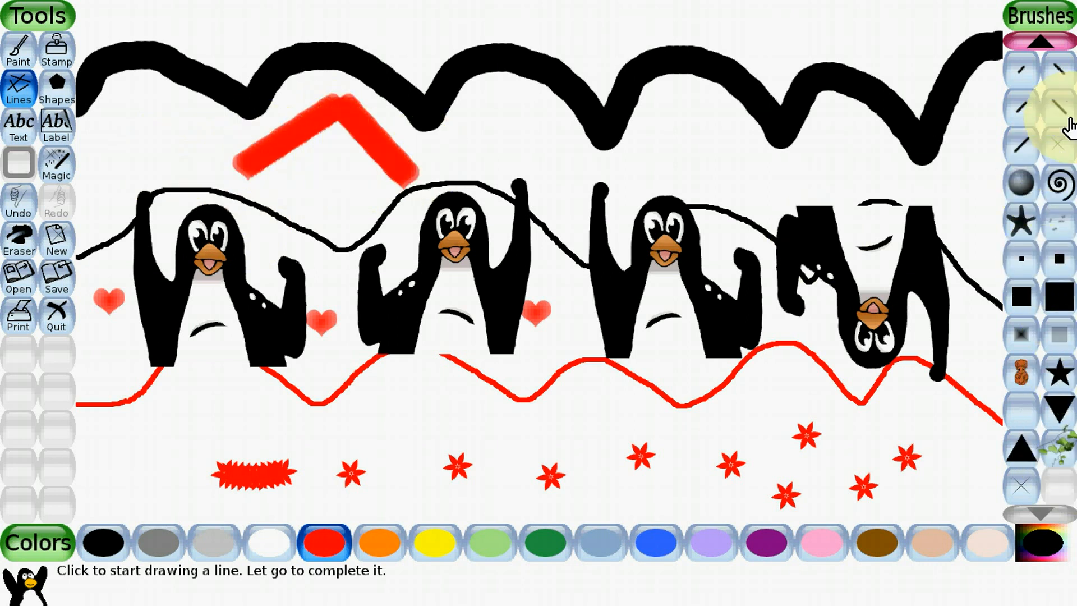
left_click(1060, 78)
mouse_move(603, 172)
left_mouse_down()
mouse_move(681, 145)
mouse_move(762, 186)
left_mouse_up()
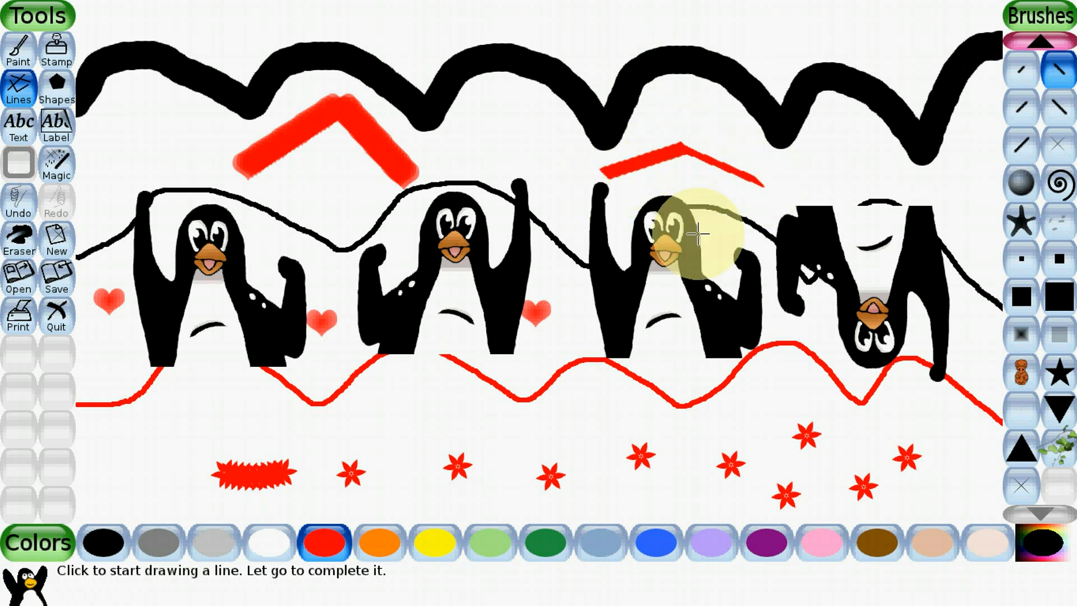
- Draw a thin red triangle from three straight lines above the leftmost penguin with the smallest round brush
left_click(1012, 84)
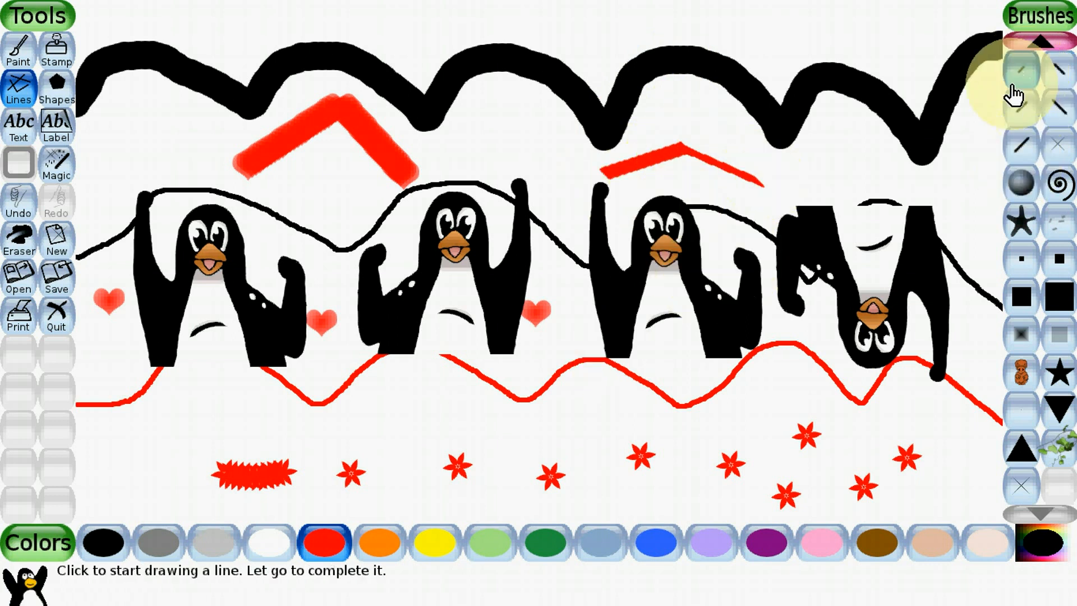
scroll(1042, 50, "up", 10)
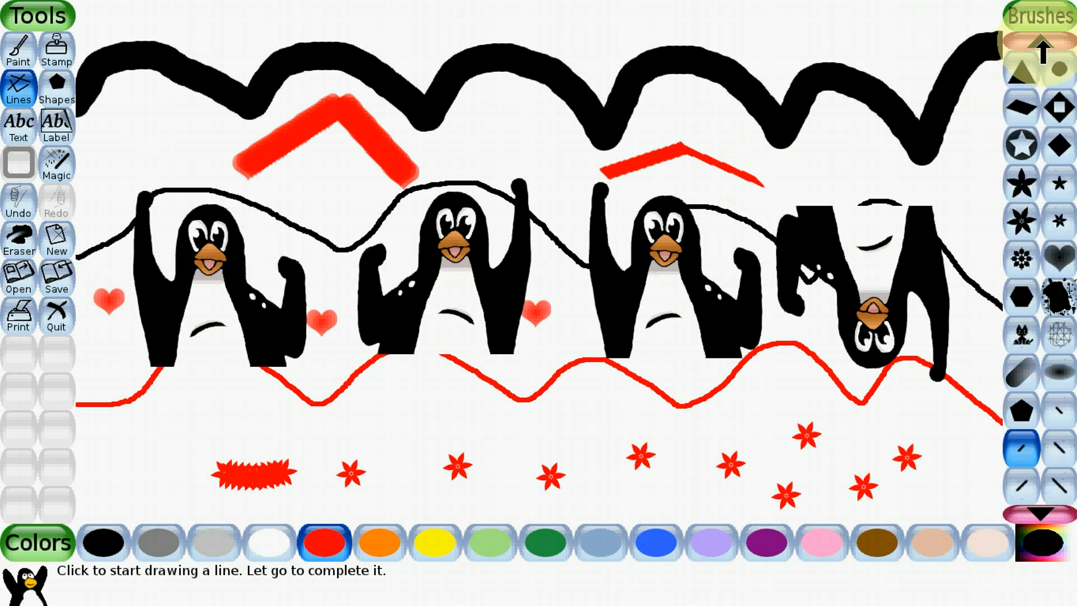
scroll(1041, 49, "up", 5)
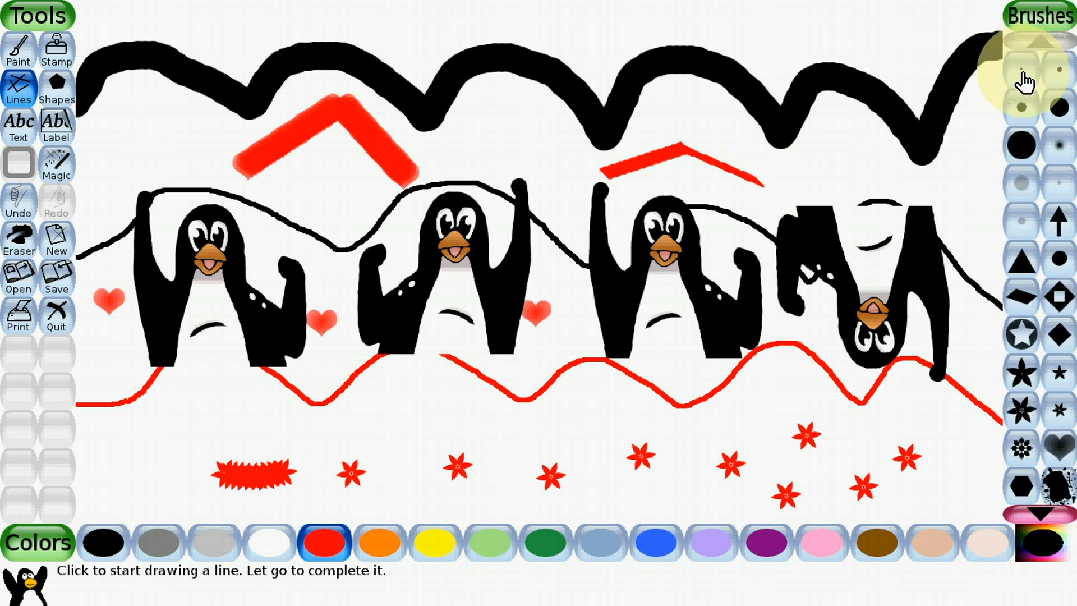
left_click(1019, 76)
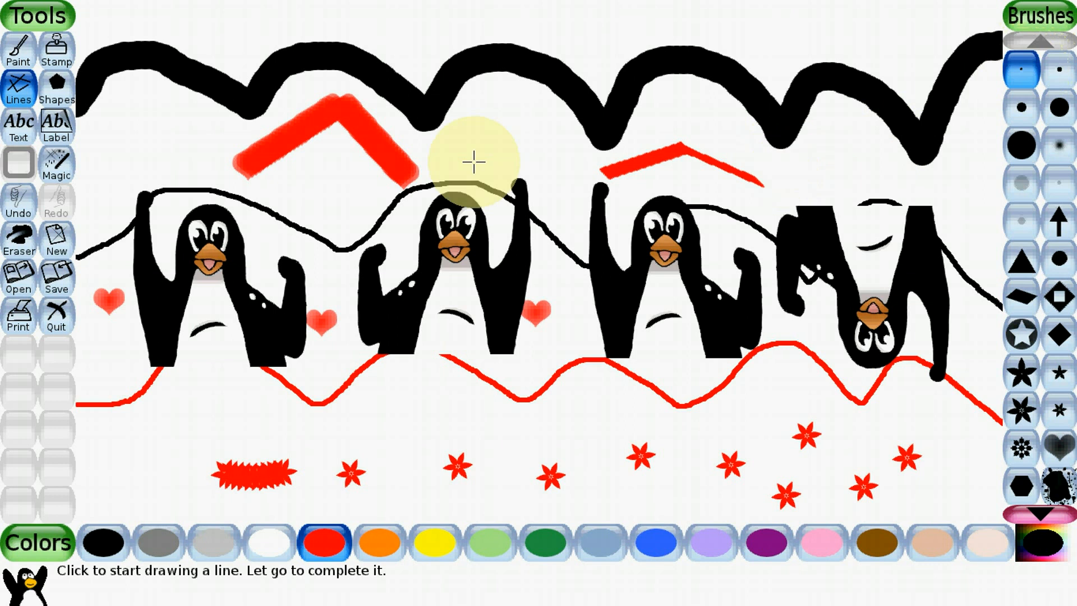
left_click_drag(97, 189, 143, 127)
left_click_drag(181, 179, 181, 181)
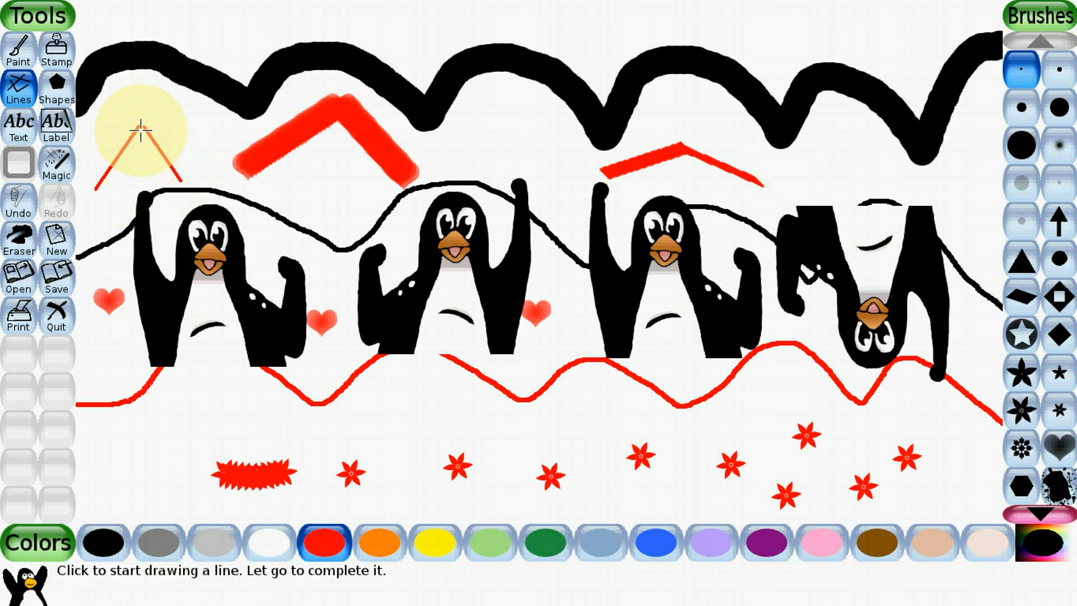
left_click_drag(94, 185, 182, 181)
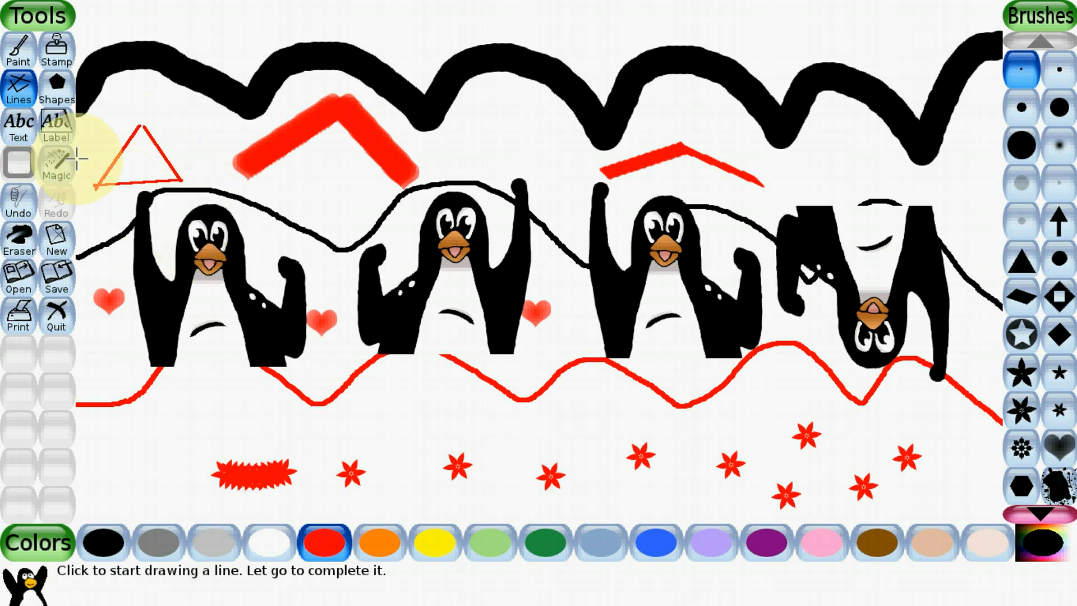
- Draw two filled red triangles with the Shapes tool: one above the upside-down penguin and a smaller one above the black wave
left_click(56, 101)
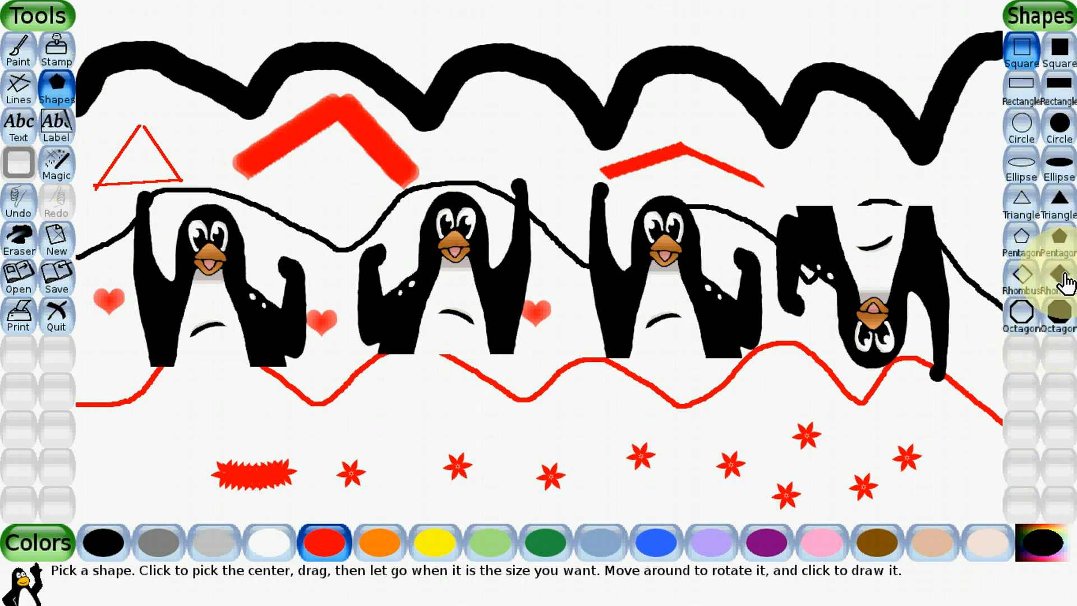
left_click(1056, 210)
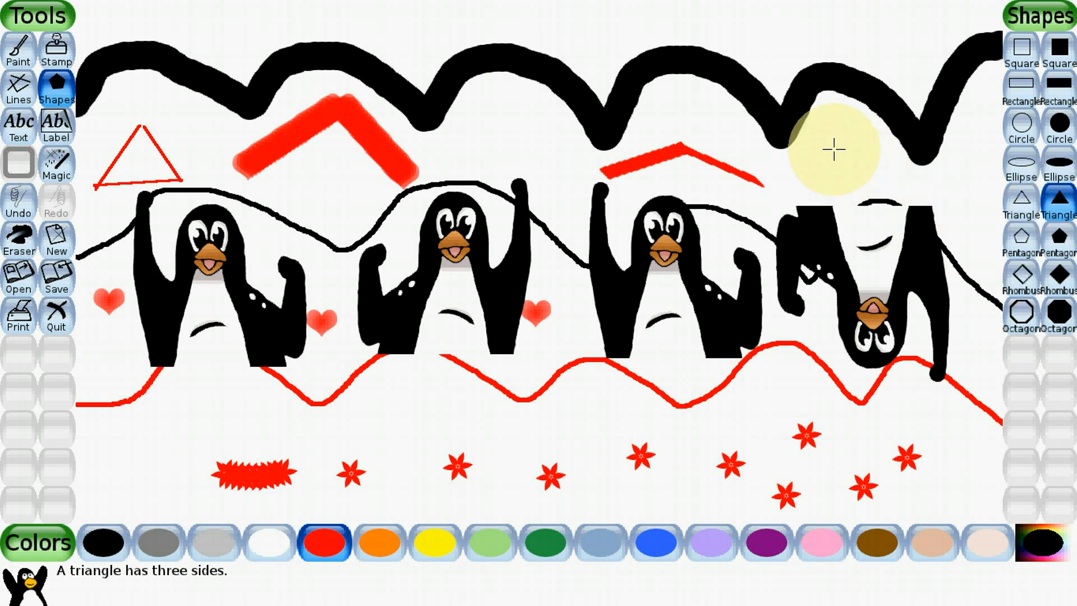
left_click_drag(834, 148, 882, 182)
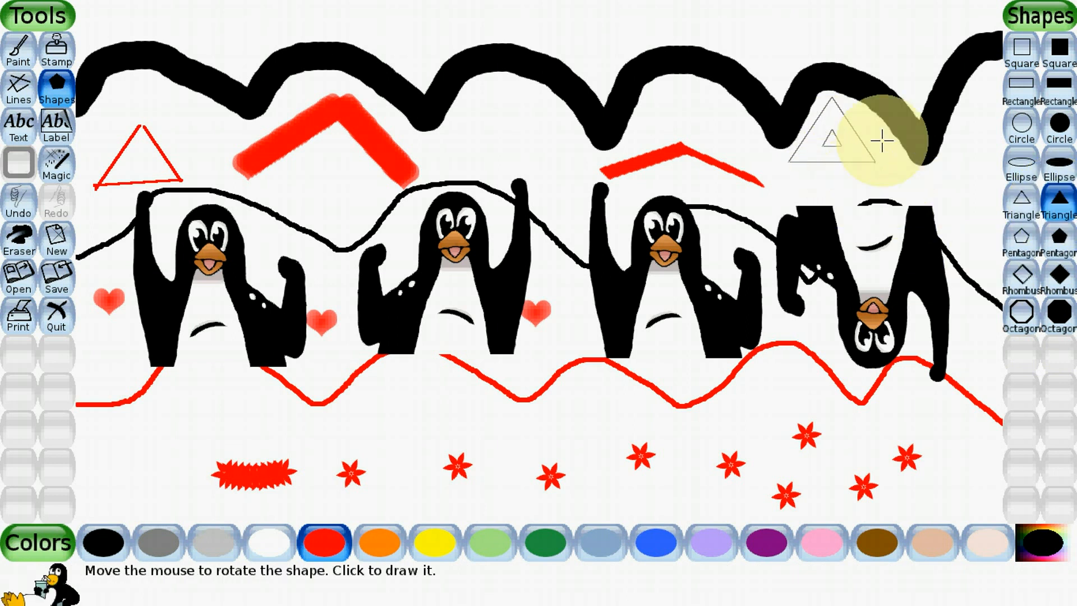
left_click(845, 140)
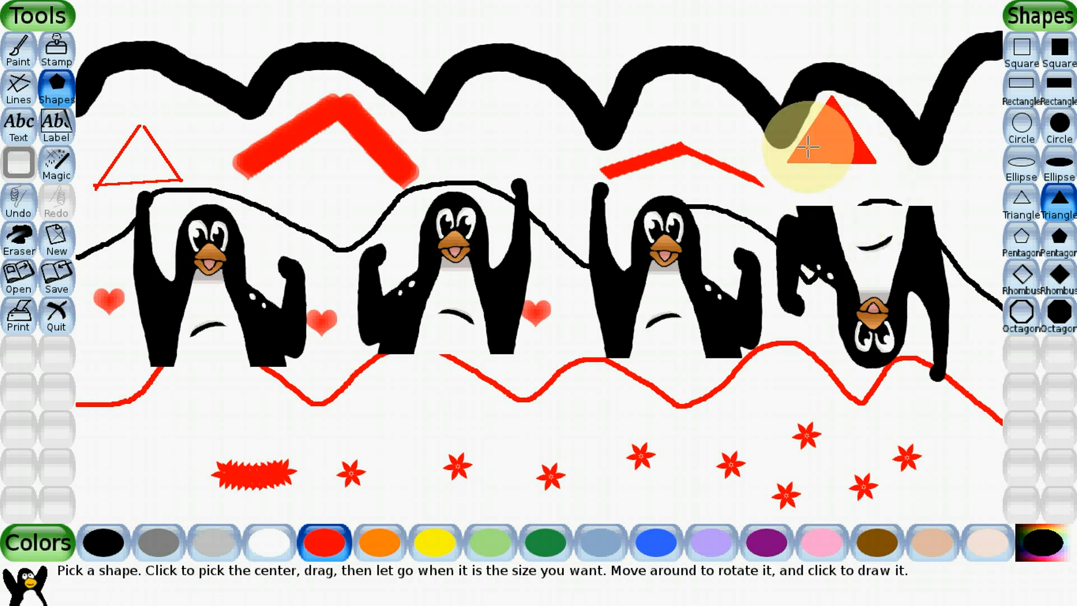
left_click_drag(868, 24, 906, 22)
left_click(906, 22)
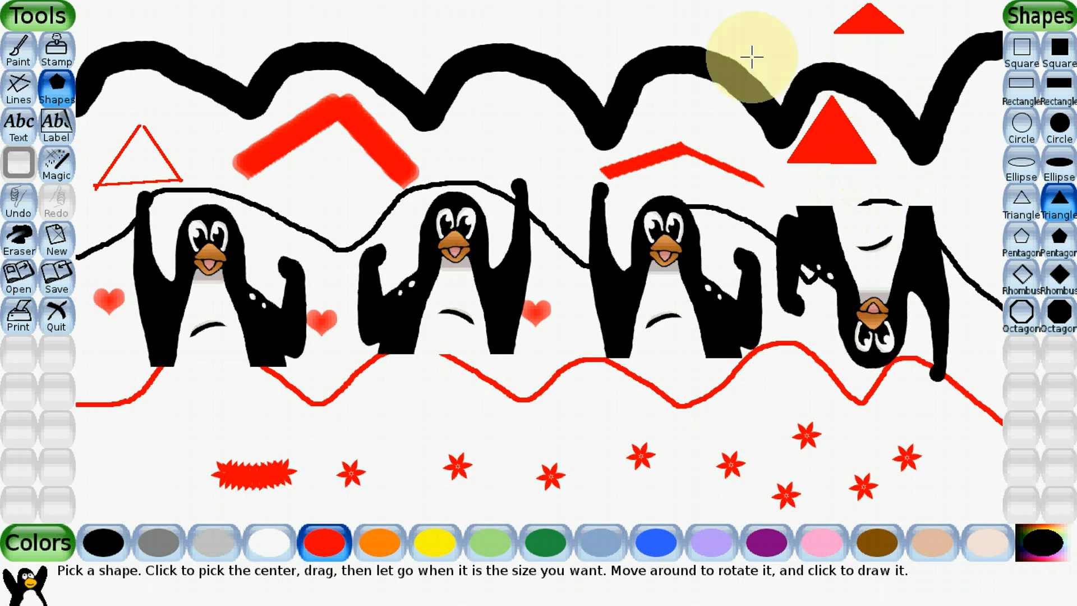
- Draw three dark green outlined circles below the second penguin: a medium one, a small one touching it, and a large one beside them
left_click(1026, 137)
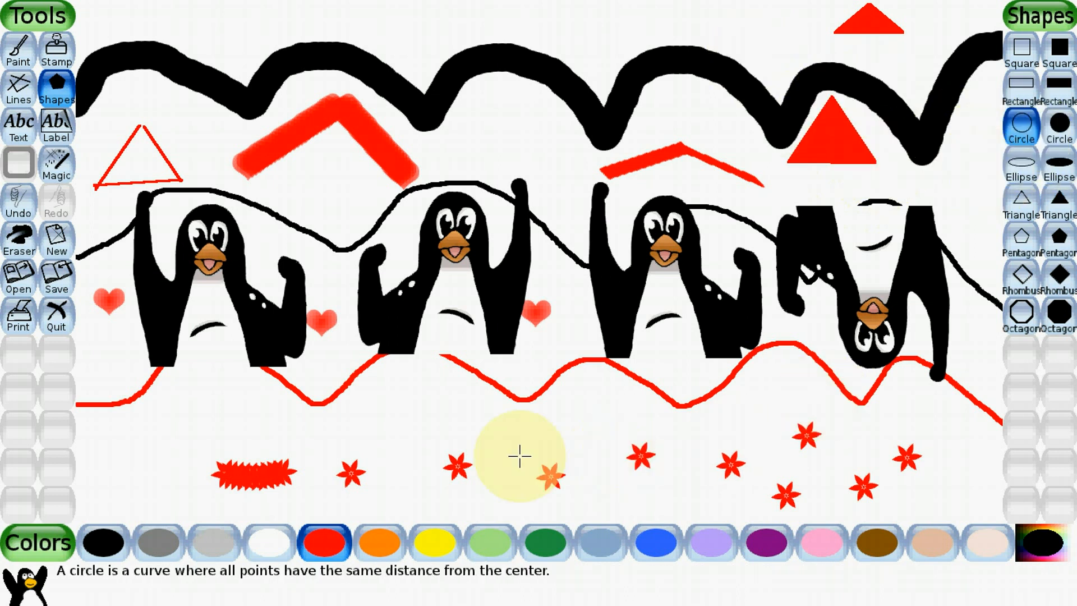
left_click(541, 552)
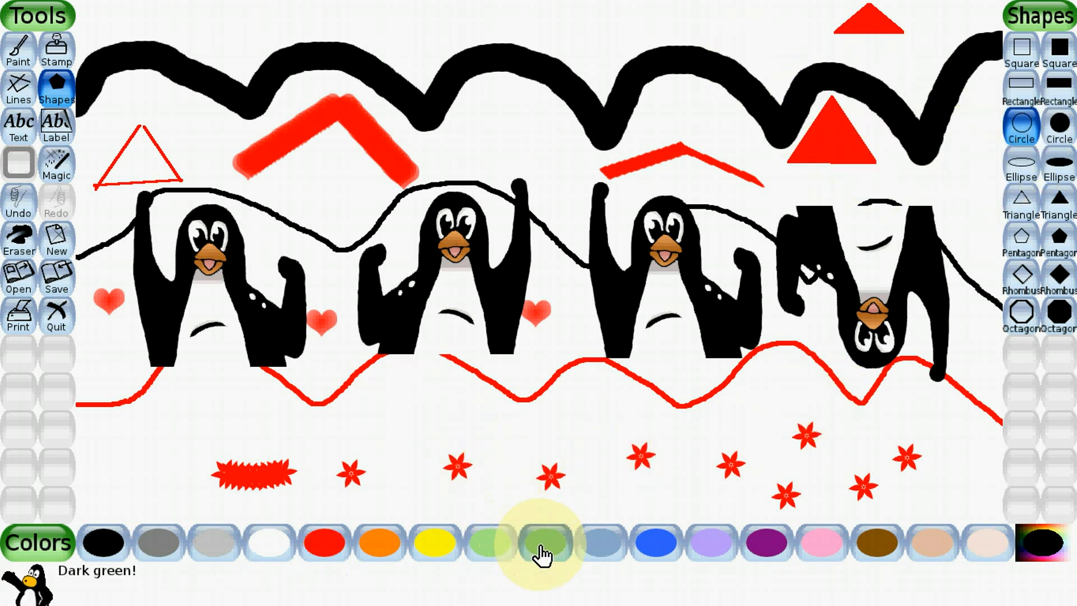
left_click(370, 400)
left_click_drag(383, 391, 408, 414)
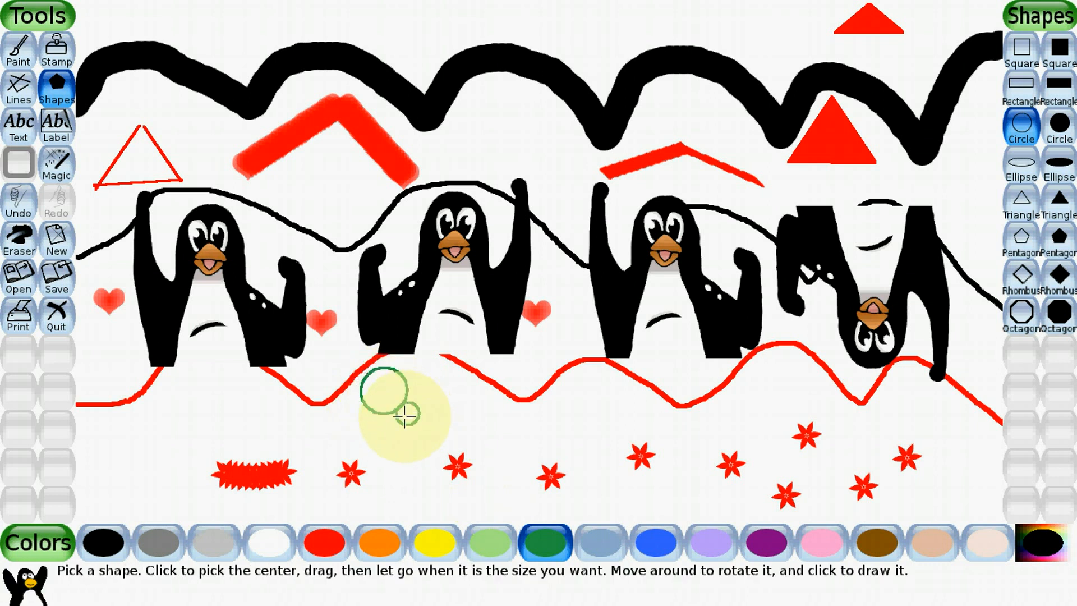
left_click_drag(477, 409, 500, 447)
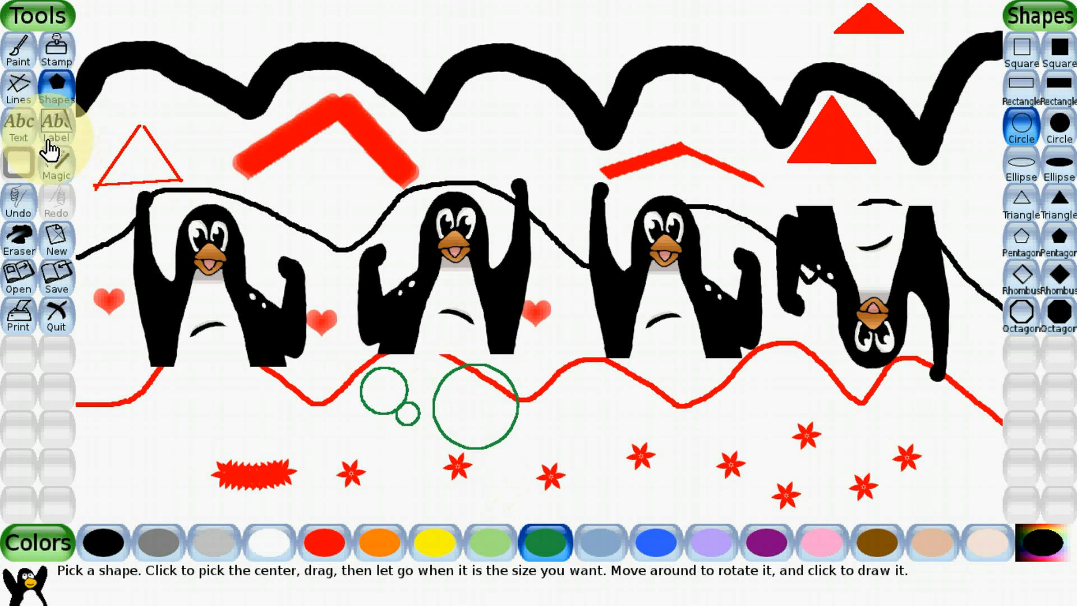
- Add the dark green text "Shape Demo" just above the red spiky stroke, below the first penguin
left_click(12, 134)
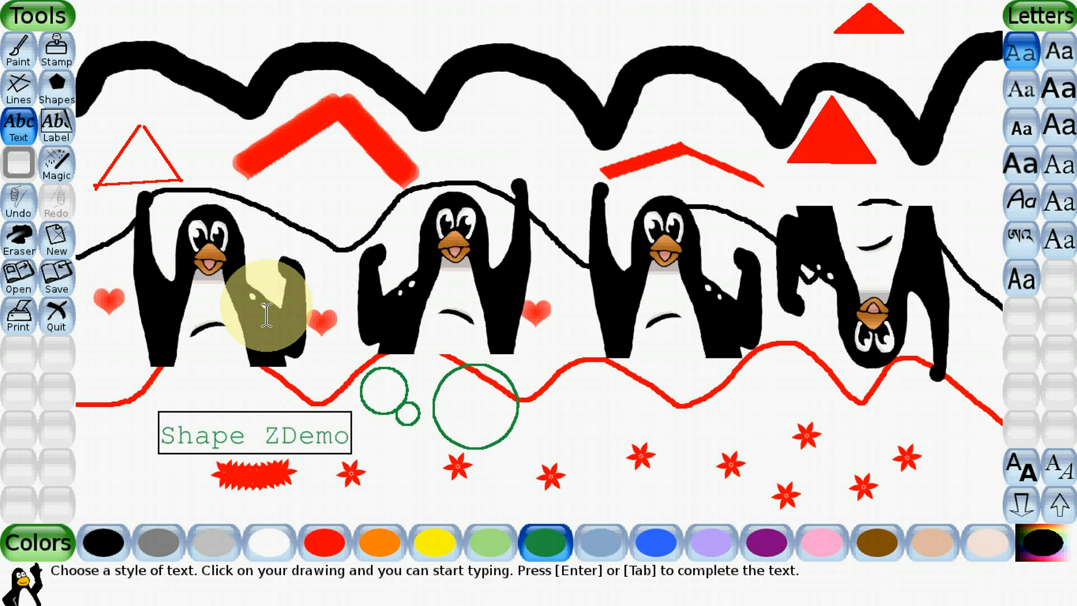
left_click(285, 440)
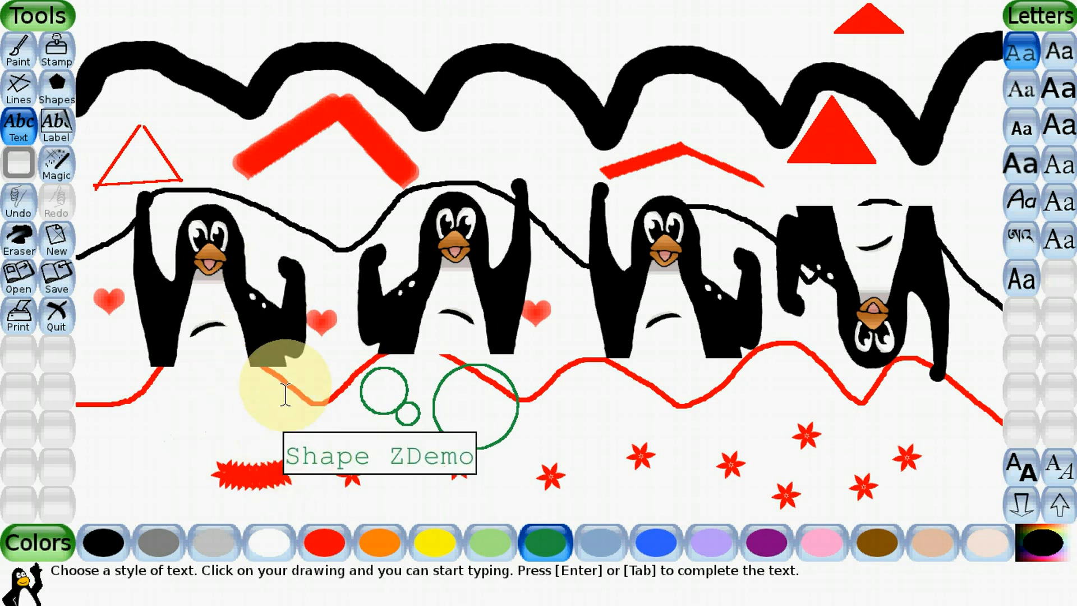
left_click(461, 455)
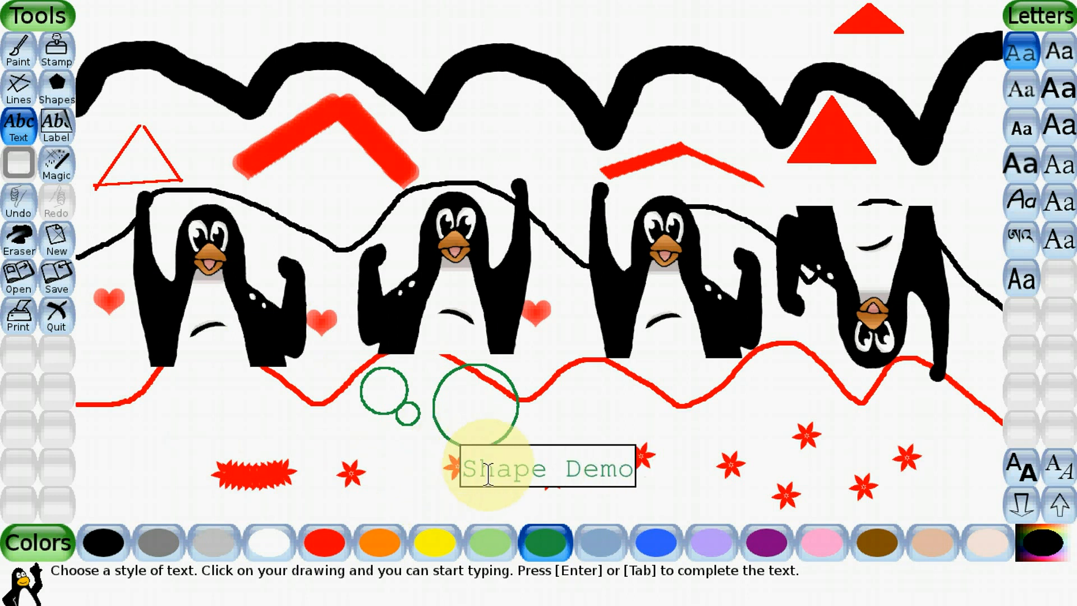
left_click(604, 406)
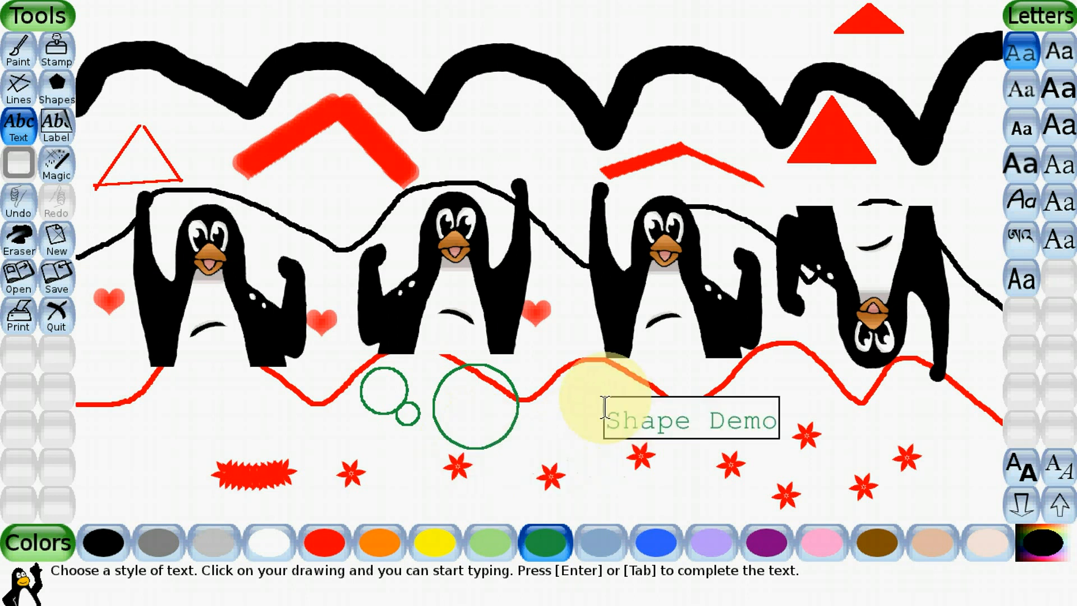
left_click(903, 421)
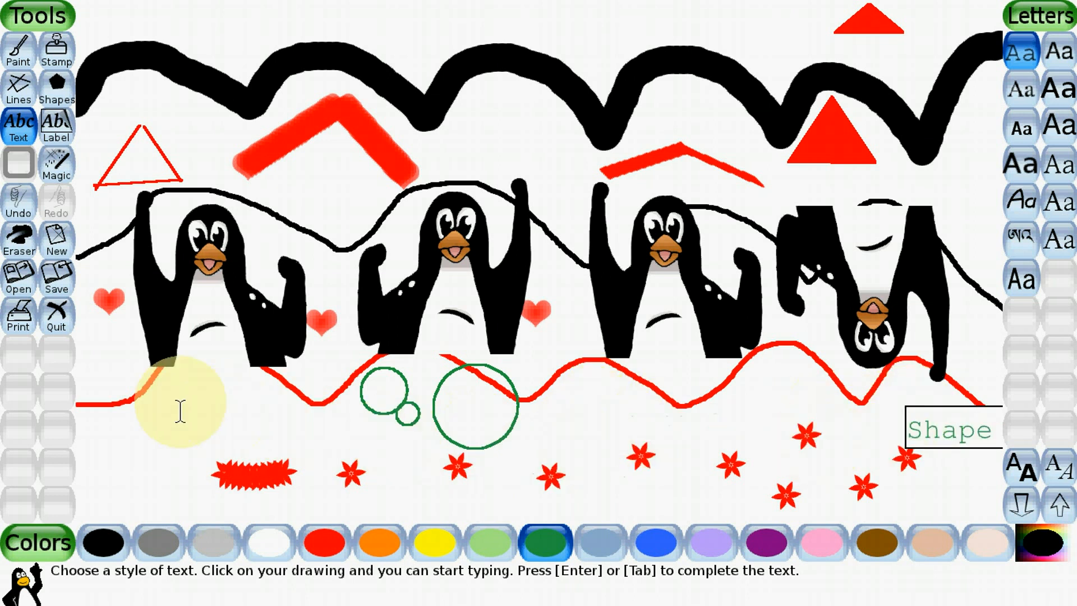
left_click(178, 409)
left_click(126, 436)
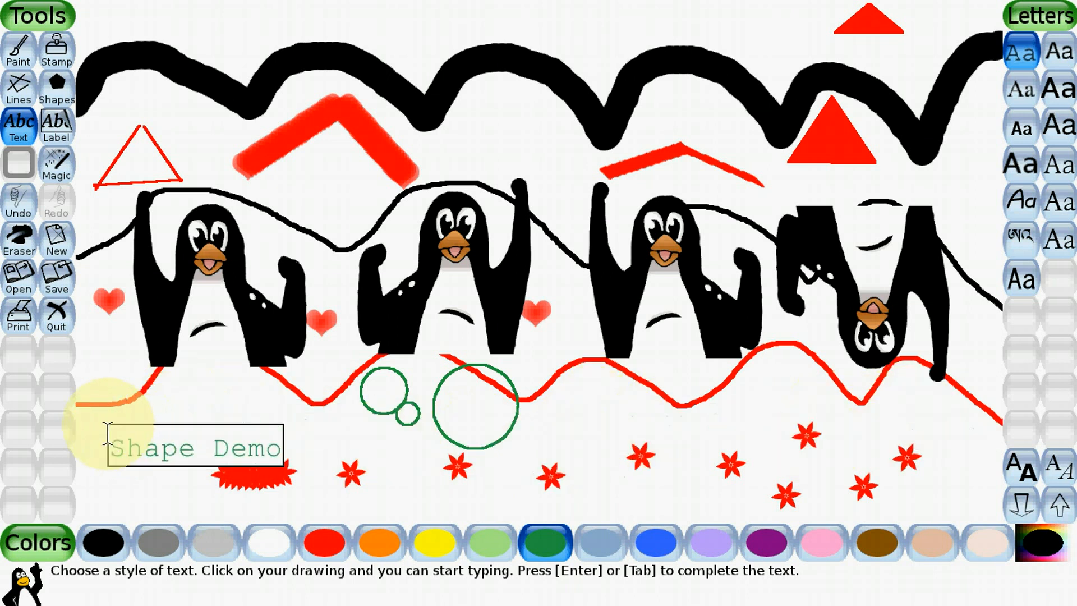
left_click(189, 406)
left_click(150, 434)
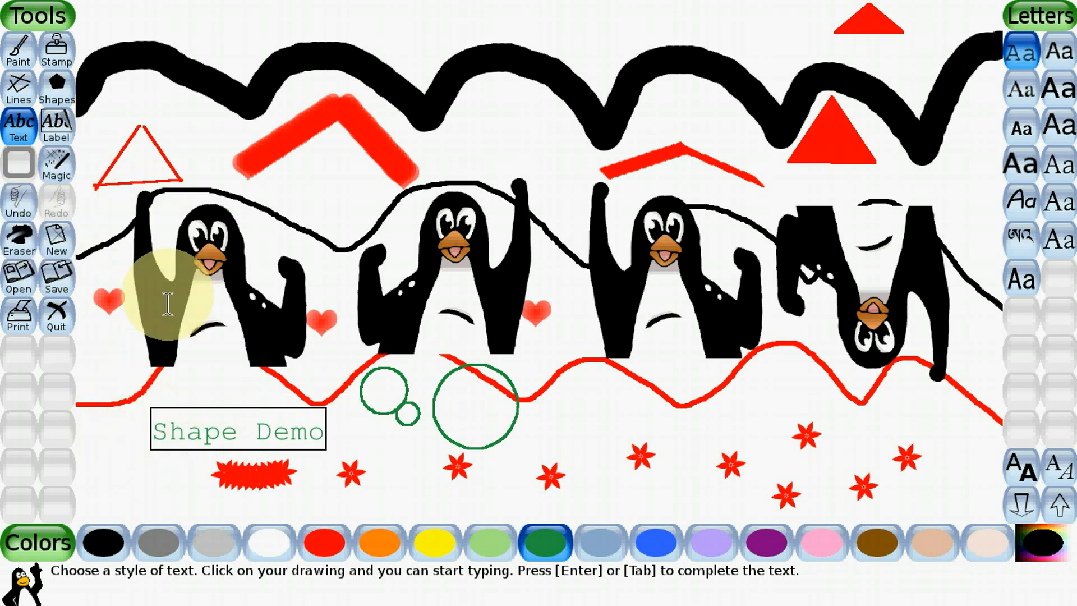
- Add the label "Mountains" in dark green between the two red roof-shaped angles
left_click(55, 130)
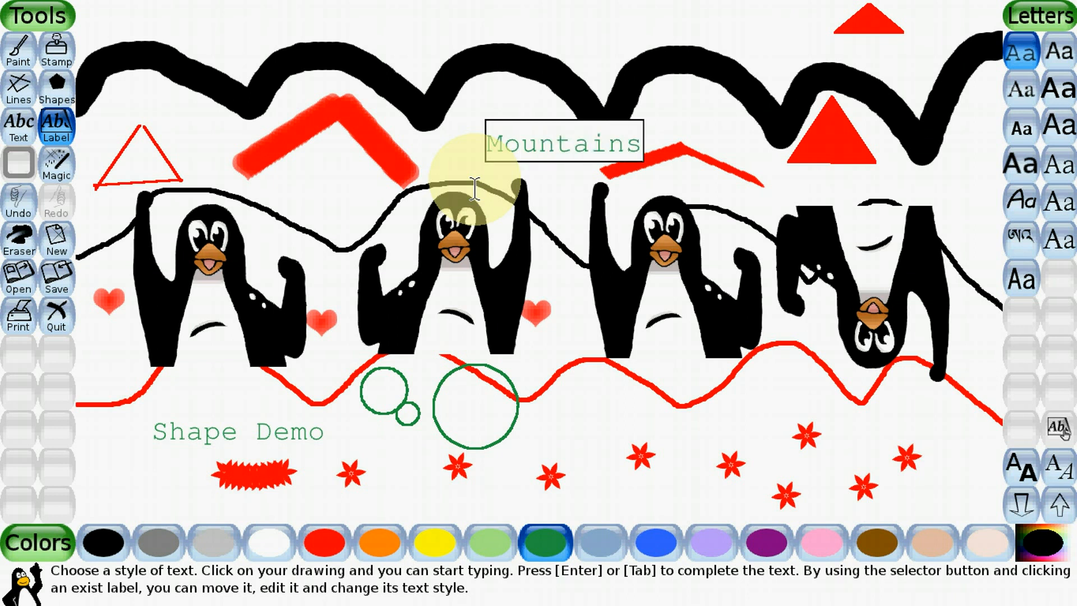
left_click(433, 144)
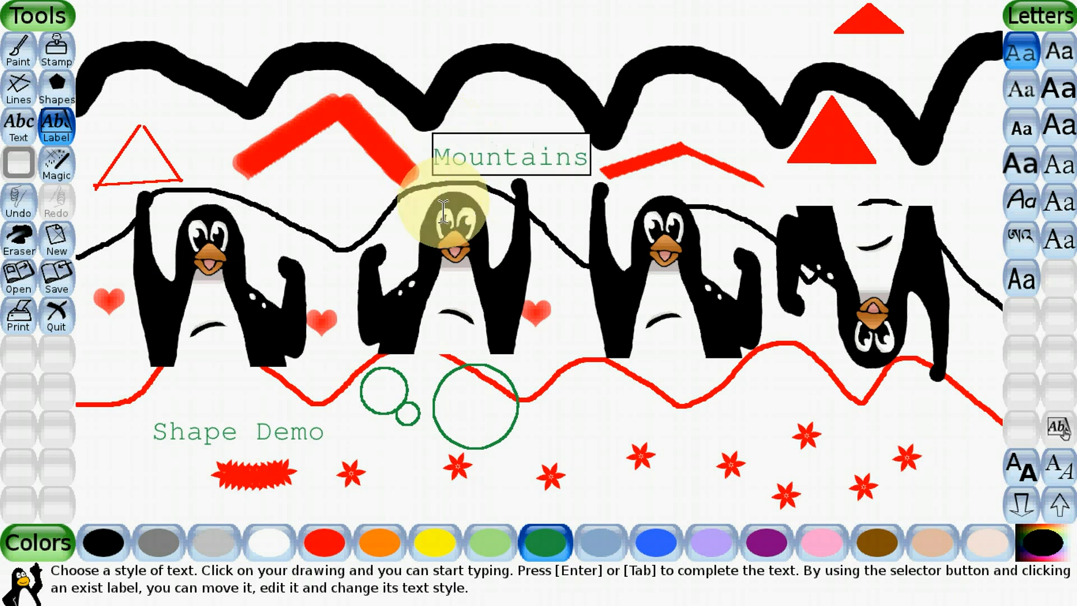
- Fill the three green circles with purple using the Fill magic effect
left_click(55, 178)
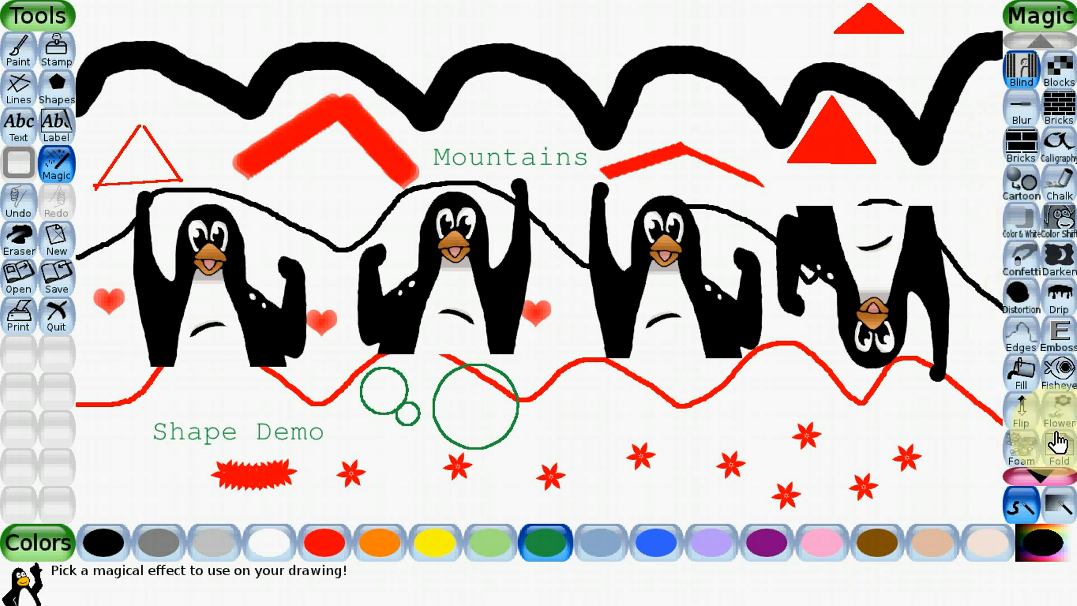
left_click(1020, 385)
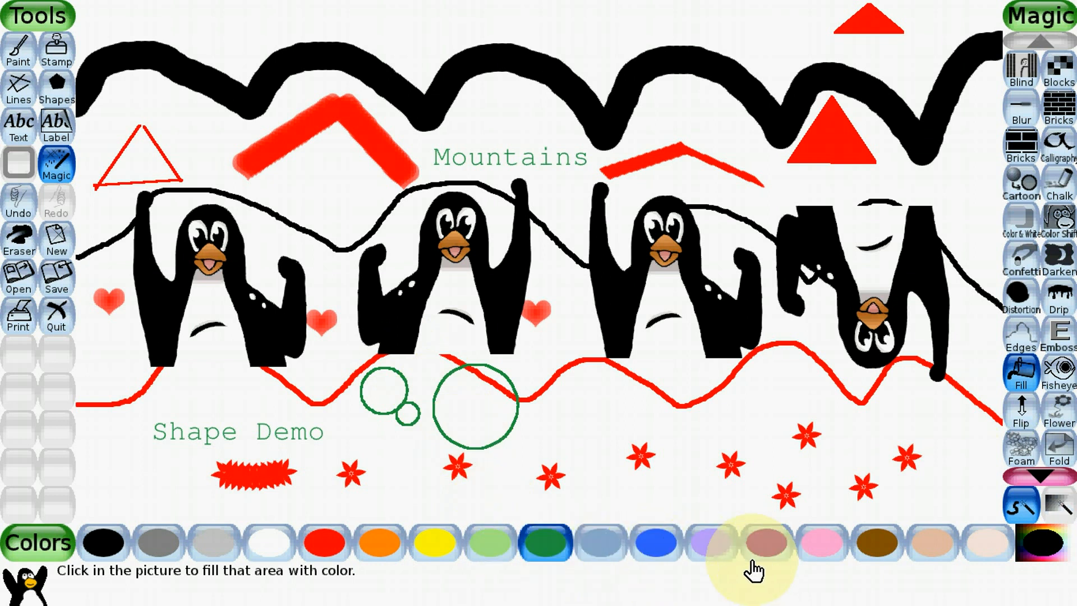
left_click(774, 558)
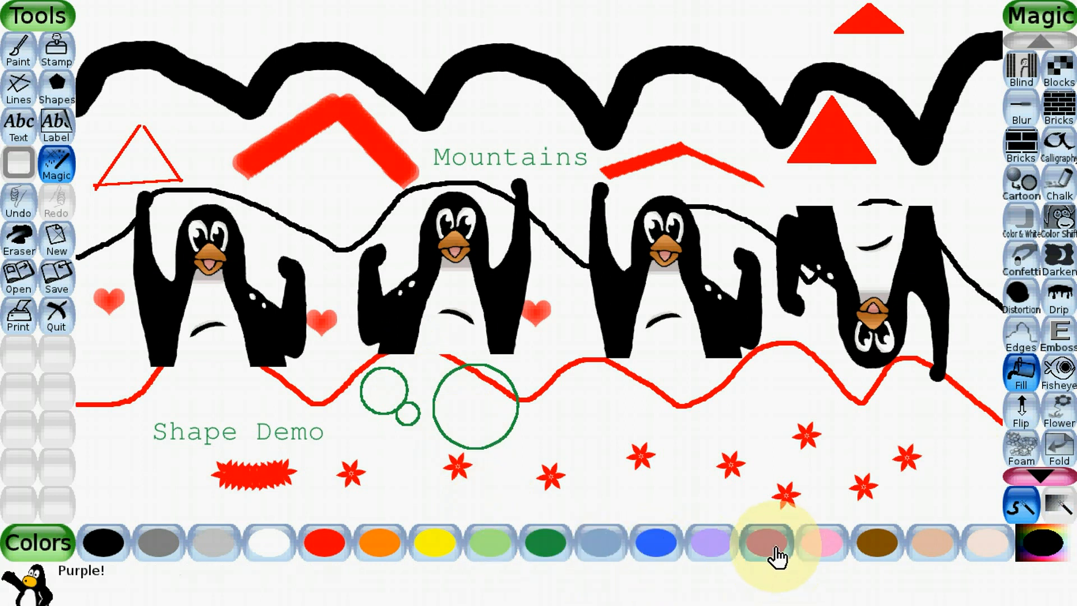
left_click(466, 406)
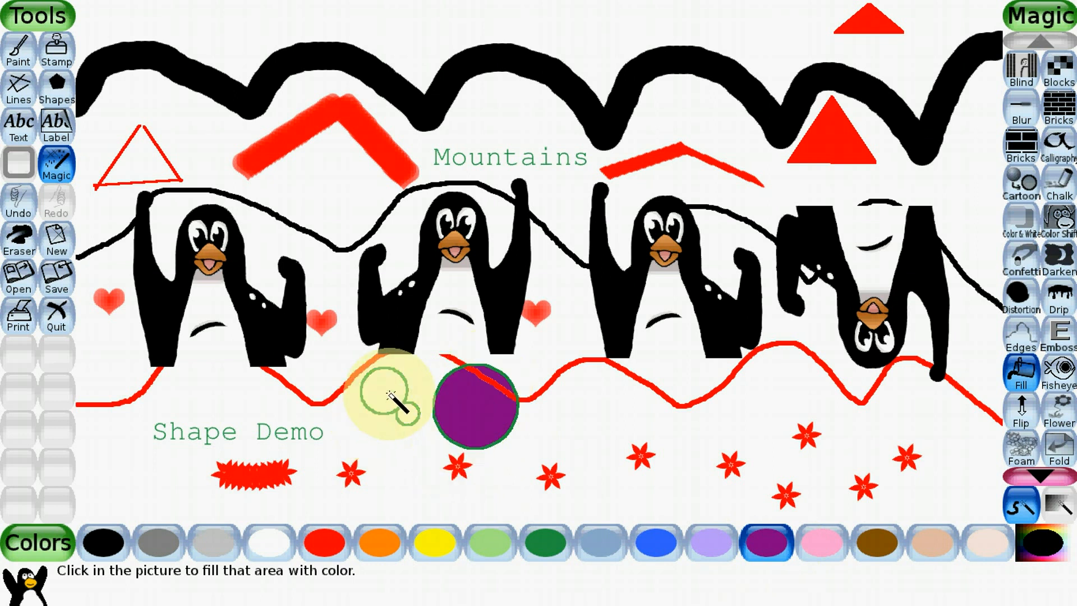
left_click(403, 414)
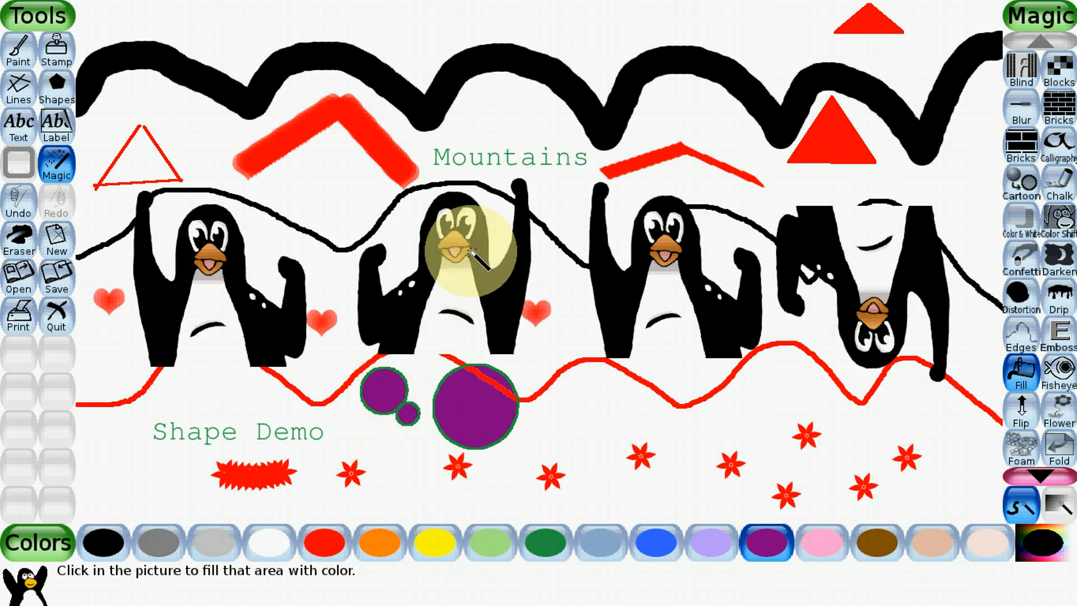
- Fill the second penguin's eyes and the connected black penguin bodies with purple
left_click(460, 211)
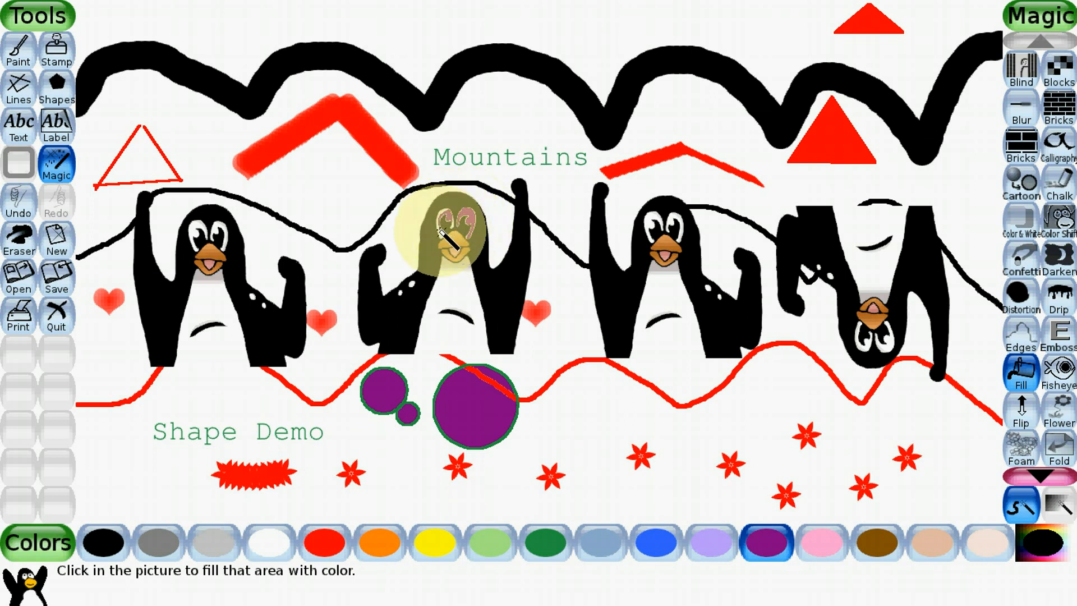
left_click(447, 217)
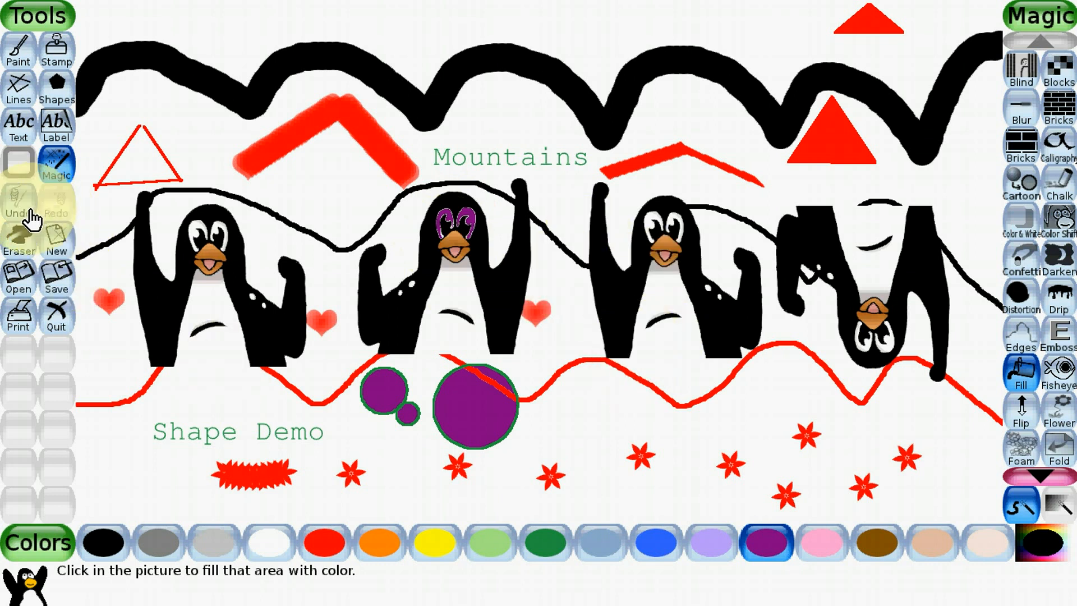
left_click(443, 227)
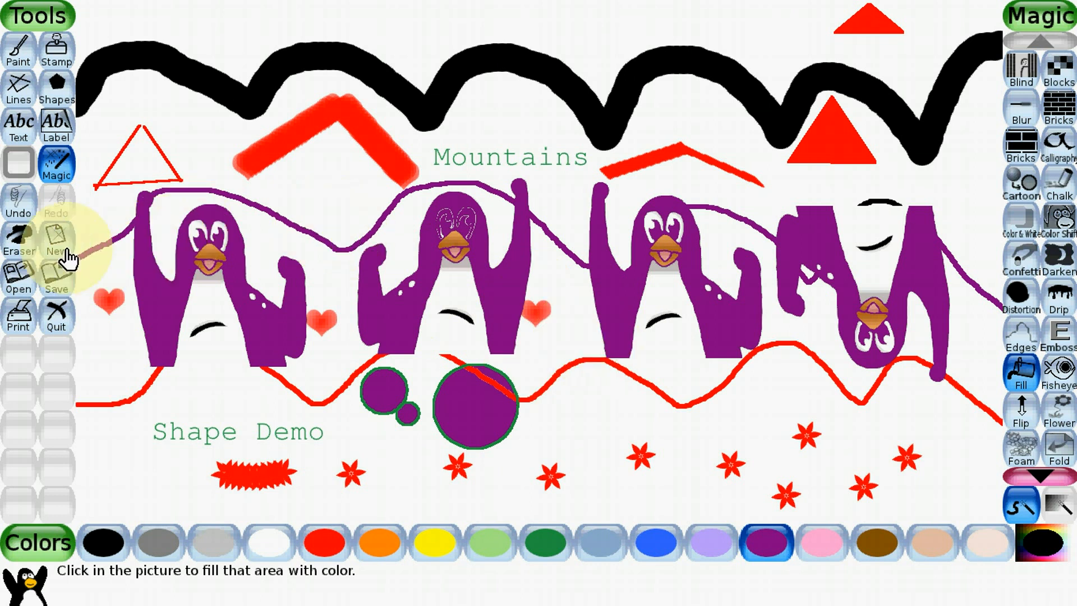
- Undo the purple fills on the penguins' eyes and bodies, and redo them
left_click(23, 219)
left_click(22, 219)
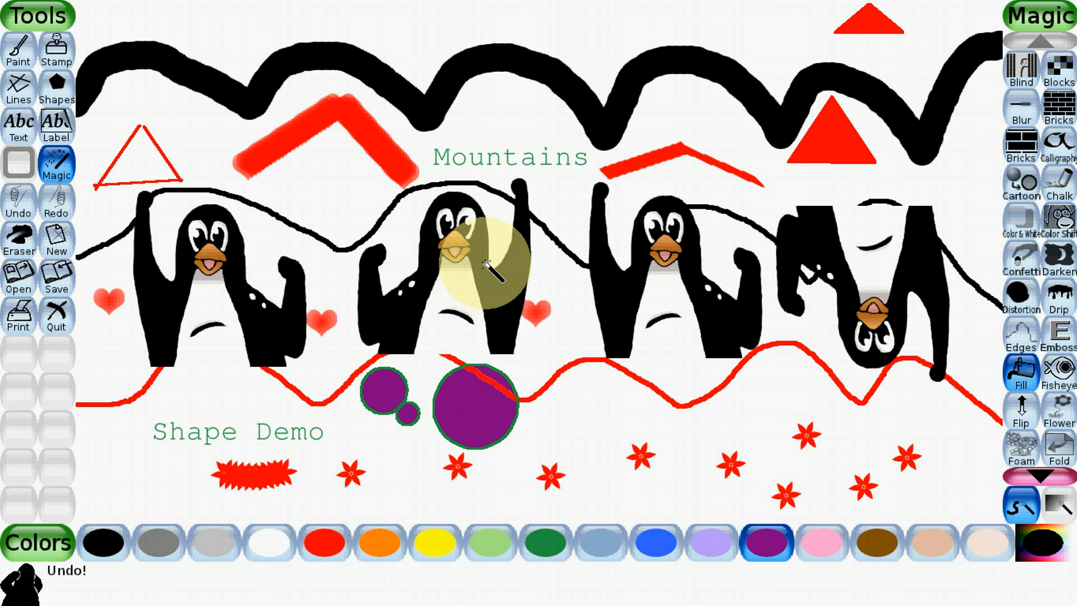
left_click(58, 213)
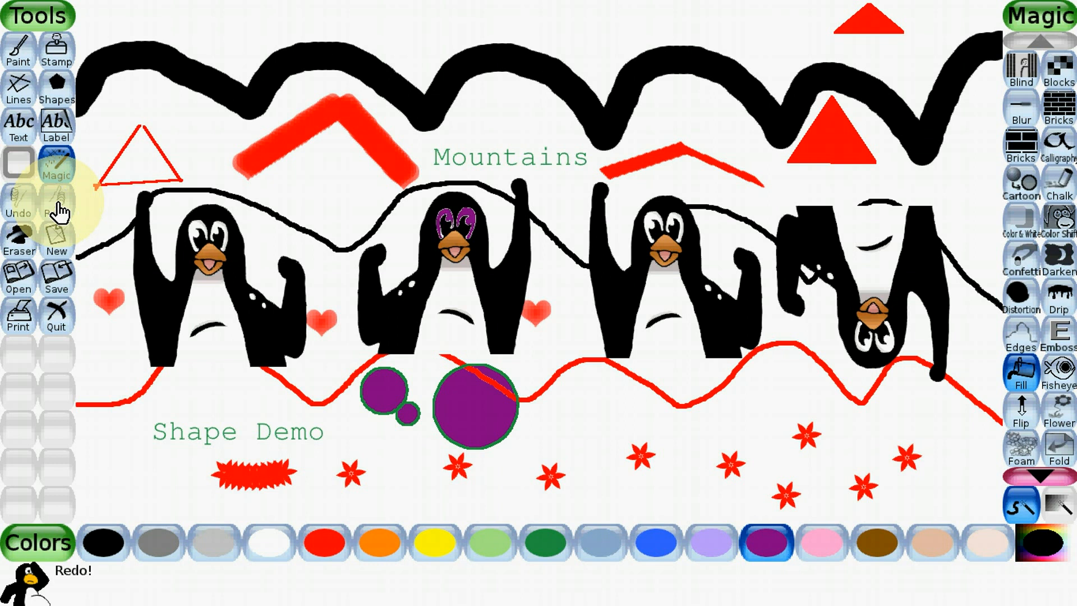
left_click(59, 213)
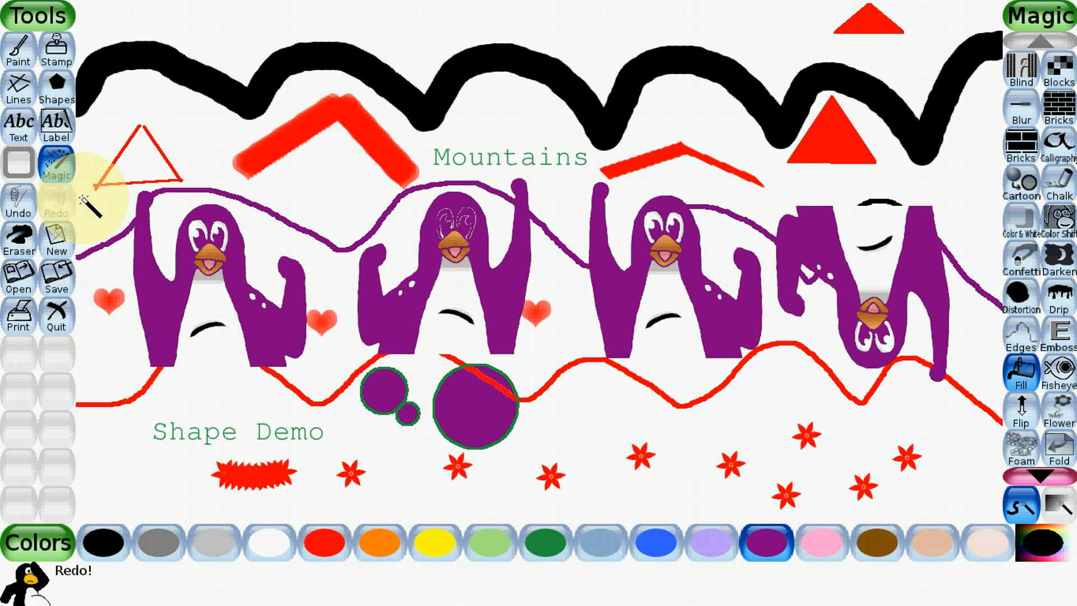
- Erase the red flowers and the spiky stroke along the bottom of the drawing with the largest square eraser
left_click(18, 247)
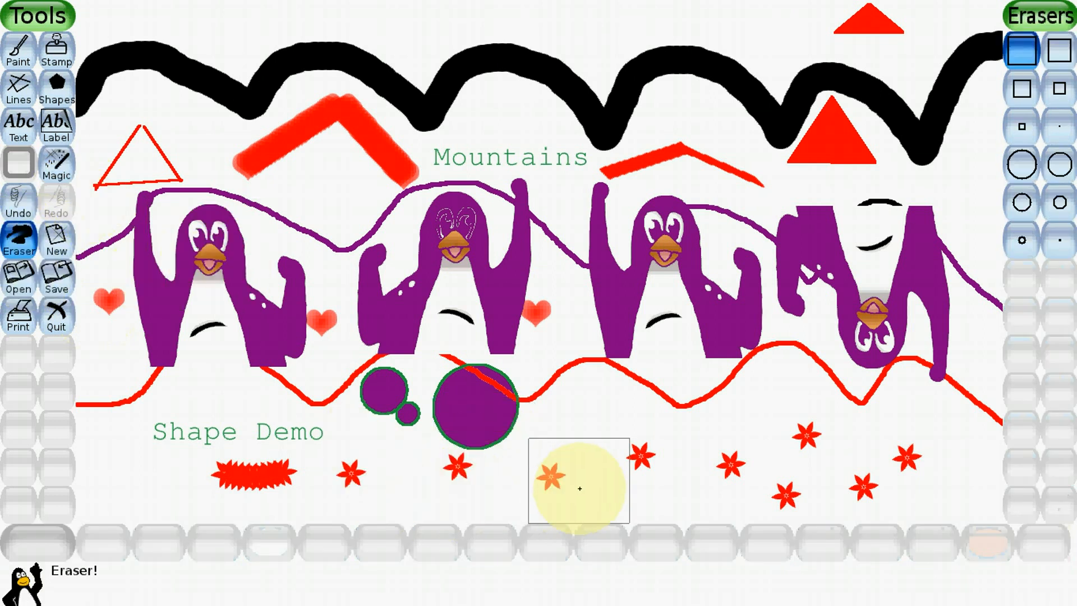
mouse_move(577, 483)
left_mouse_down()
mouse_move(731, 484)
mouse_move(791, 471)
mouse_move(888, 483)
mouse_move(754, 496)
left_mouse_up()
mouse_move(190, 539)
left_mouse_down()
mouse_move(221, 507)
mouse_move(406, 499)
mouse_move(434, 511)
left_mouse_up()
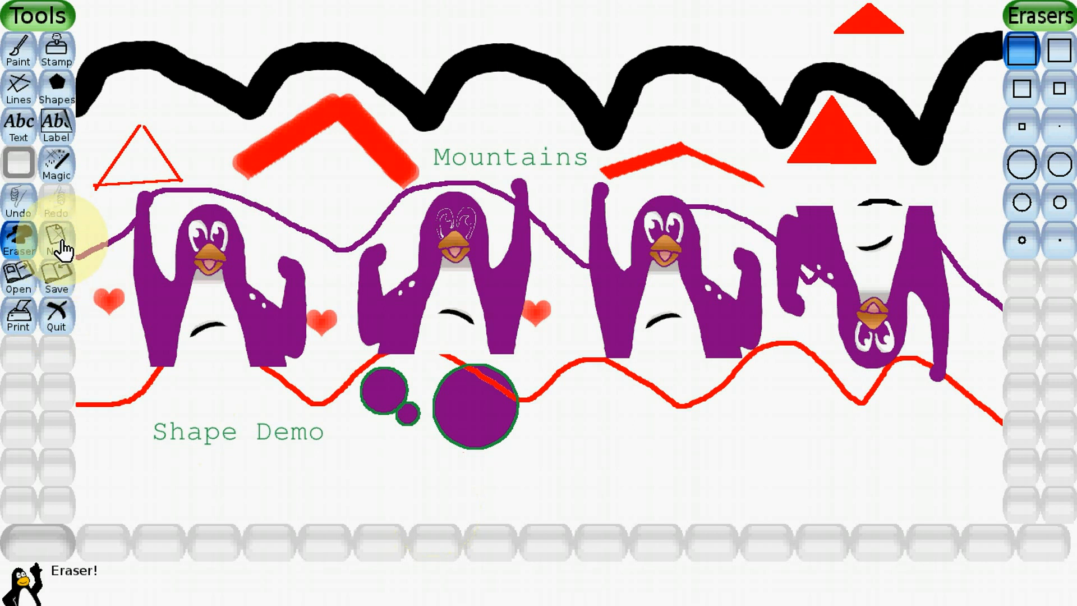
- View the saved pictures and return to the drawing without opening one
left_click(18, 278)
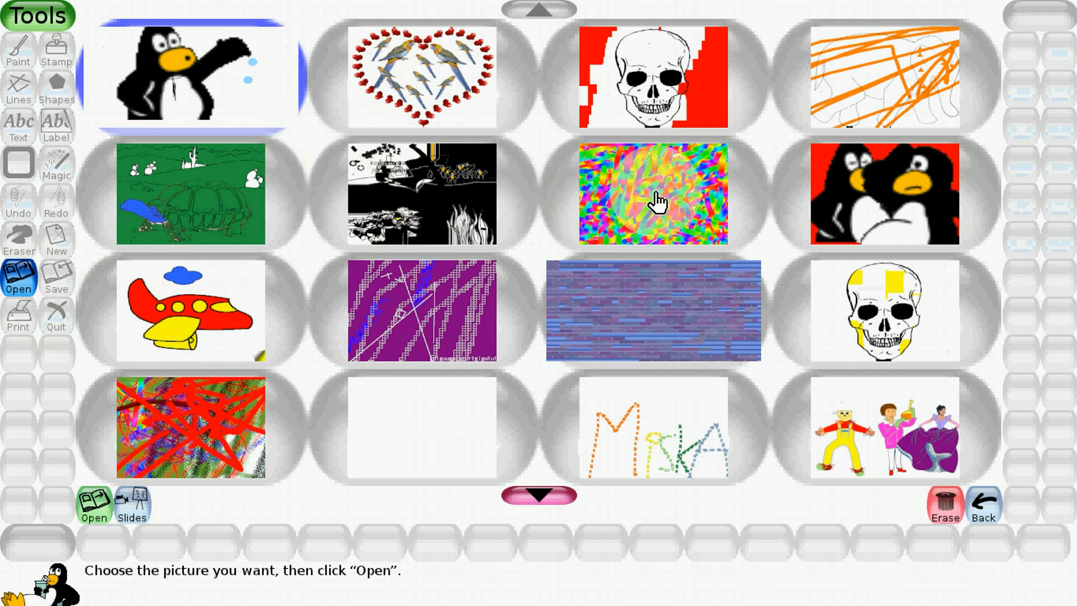
left_click(985, 507)
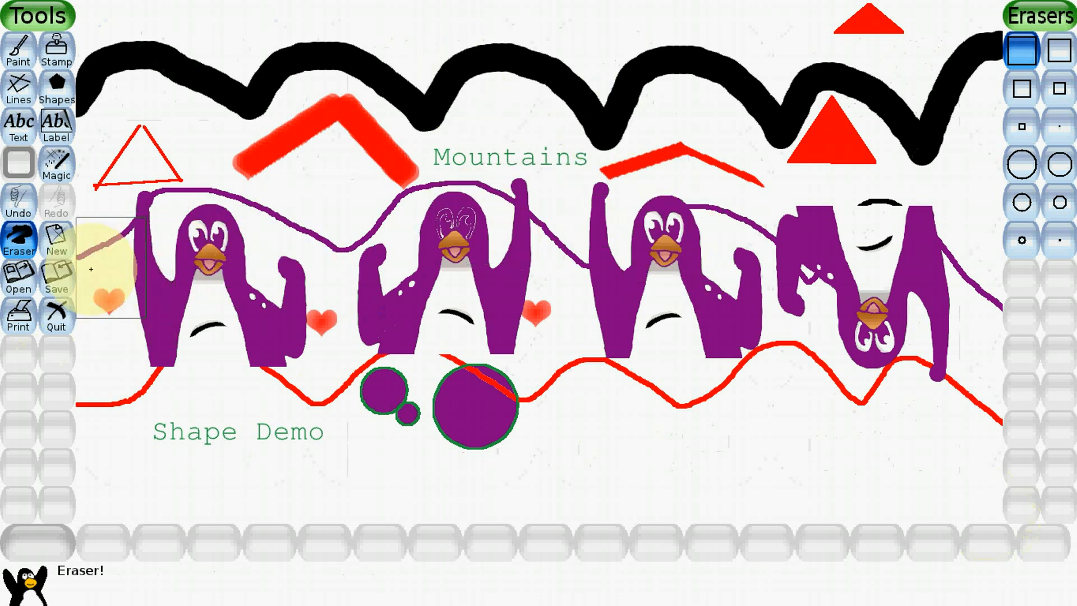
- Save the drawing and quit the program
left_click(55, 289)
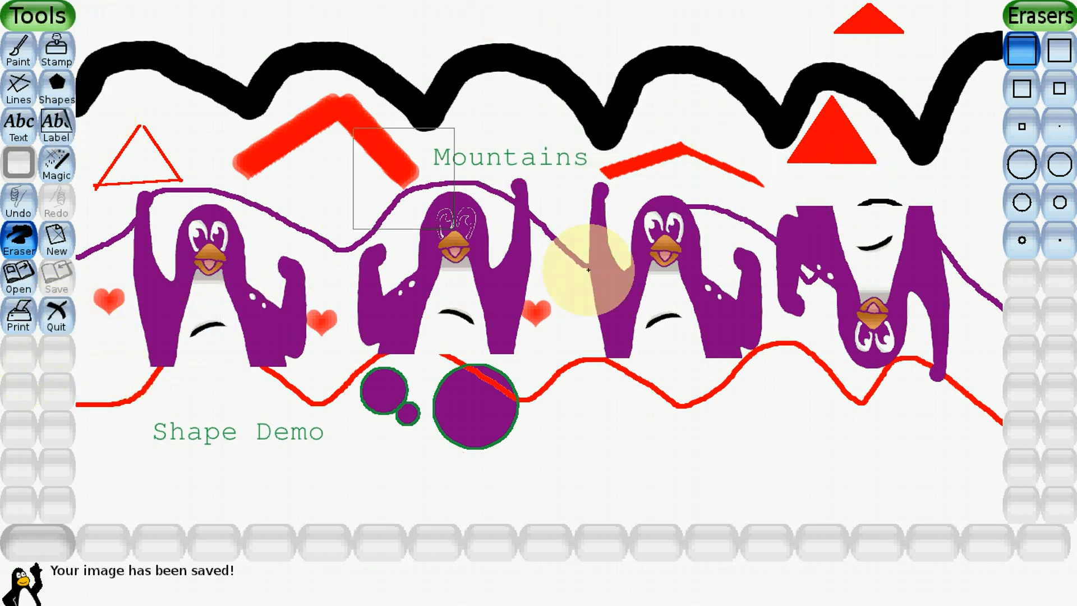
left_click(57, 320)
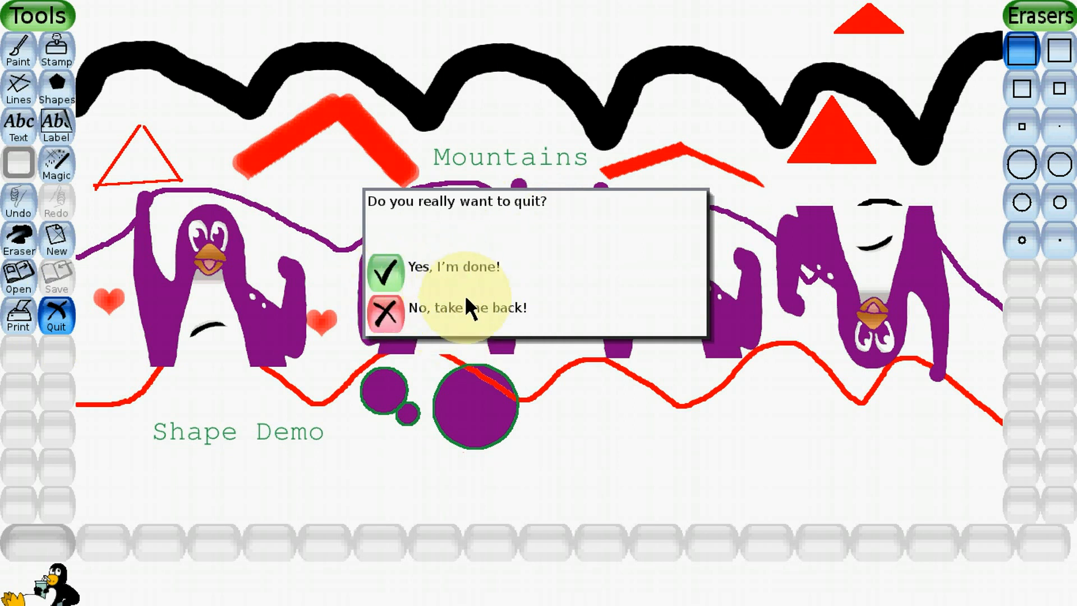
left_click(392, 280)
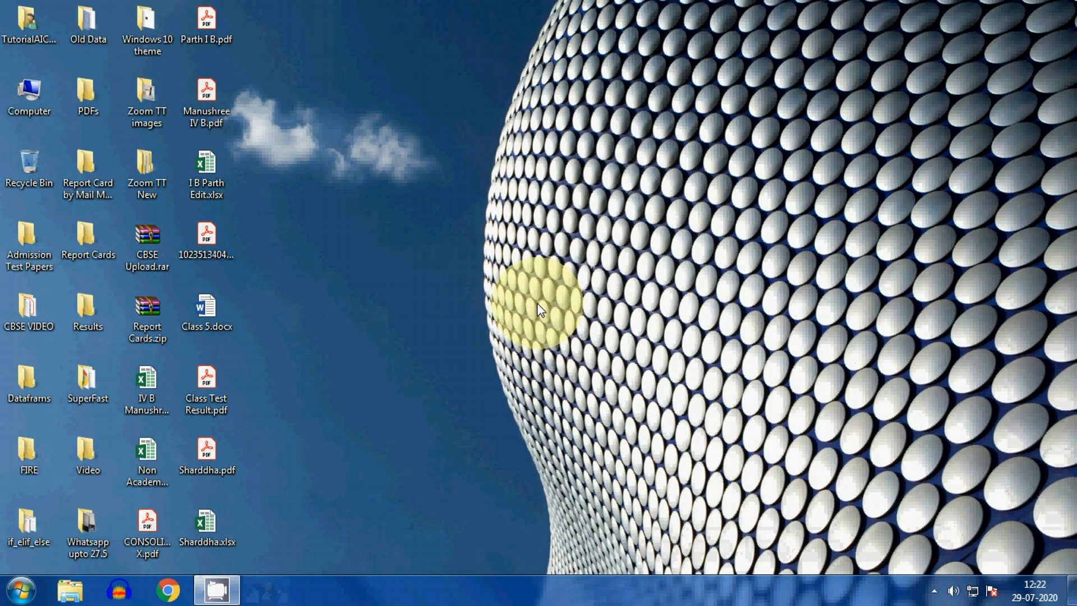